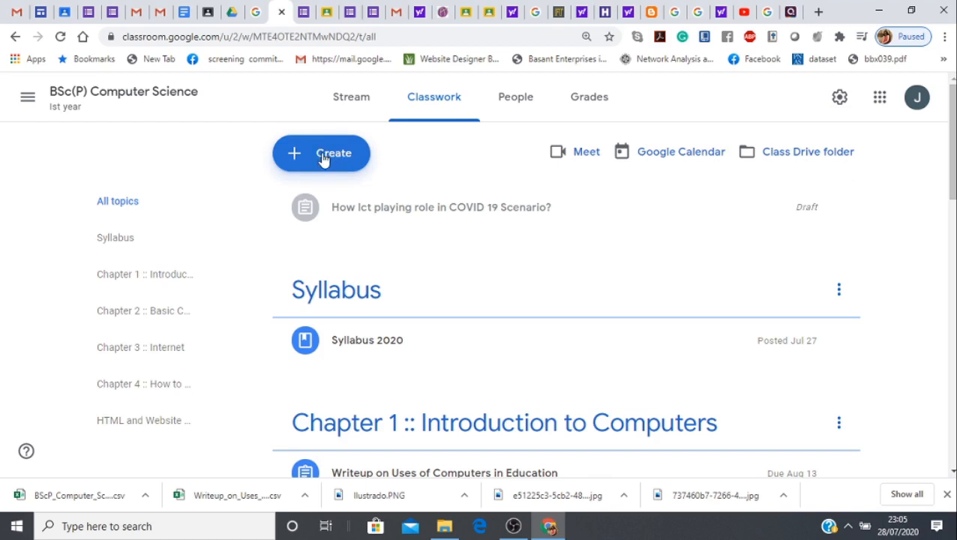
# Create a quiz assignment in the class's classwork and title it CSQuiz1.
pyautogui.click(324, 159)
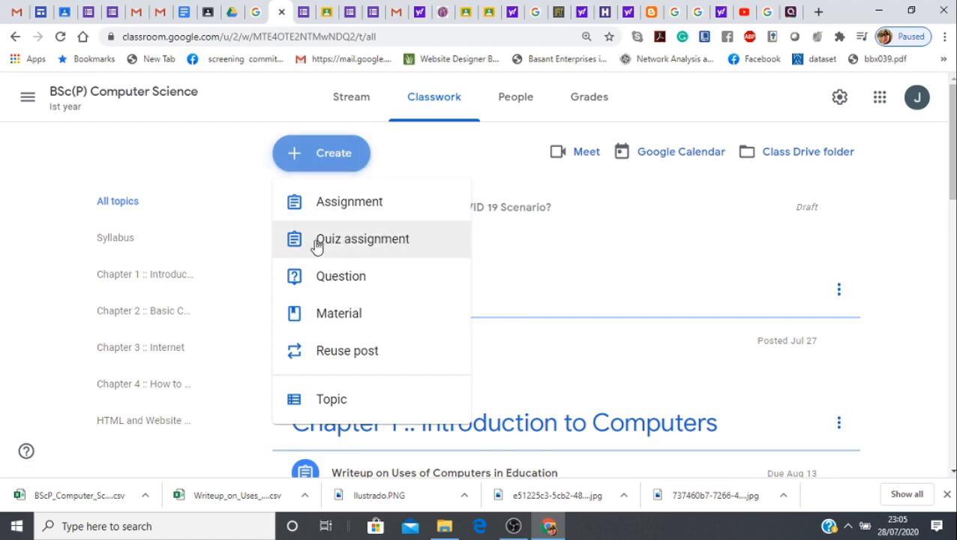
pyautogui.click(364, 248)
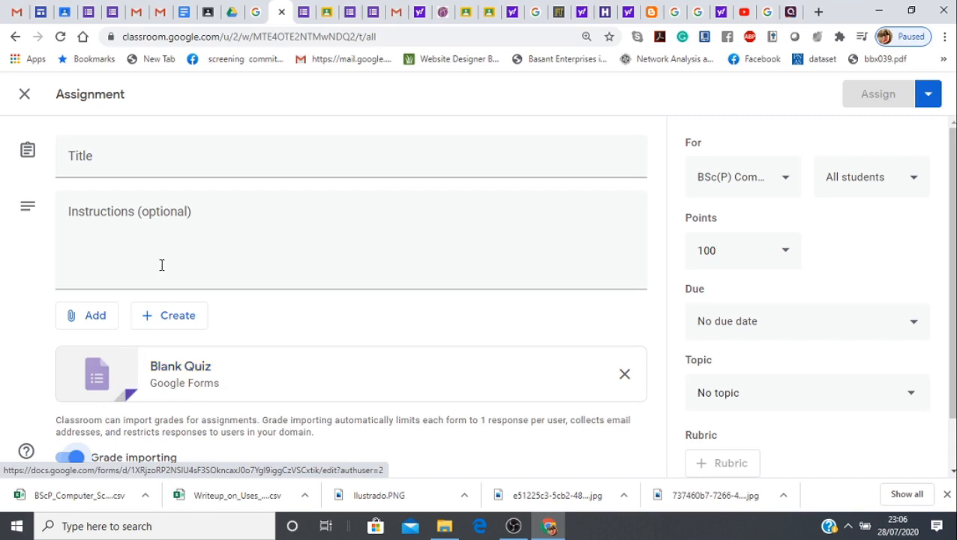
pyautogui.click(206, 121)
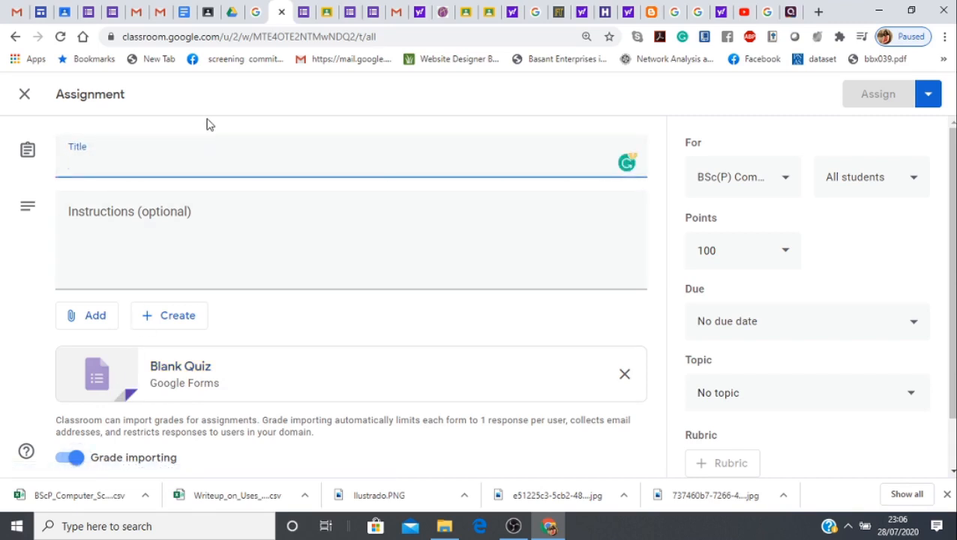
pyautogui.write('CSQ')
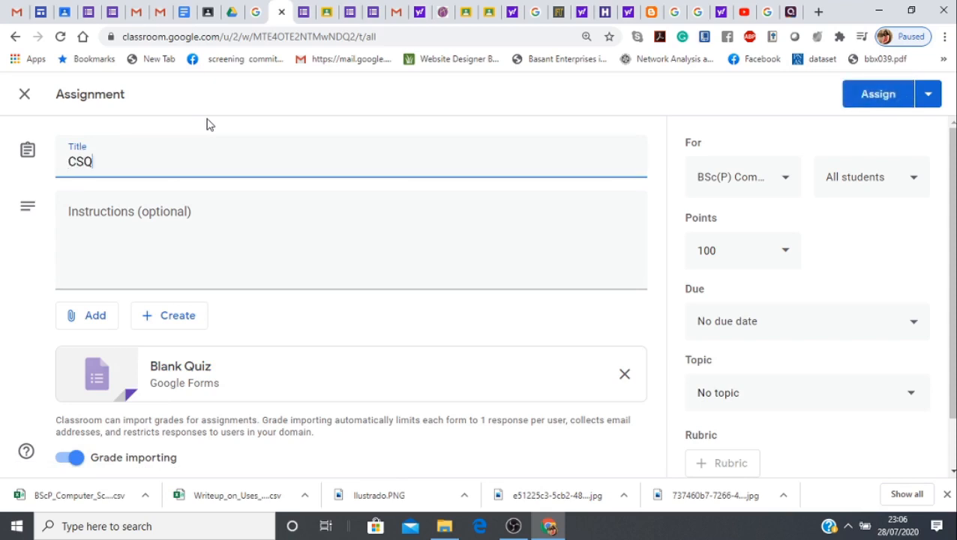
pyautogui.write('uiz1')
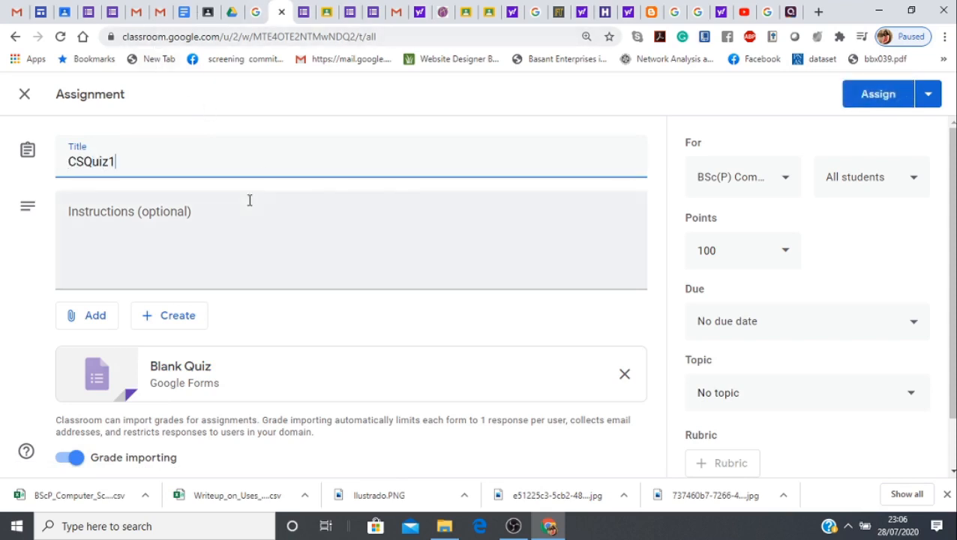
# Open the attached Blank Quiz form and set its first question to "Which is not part of a computer?".
pyautogui.click(154, 369)
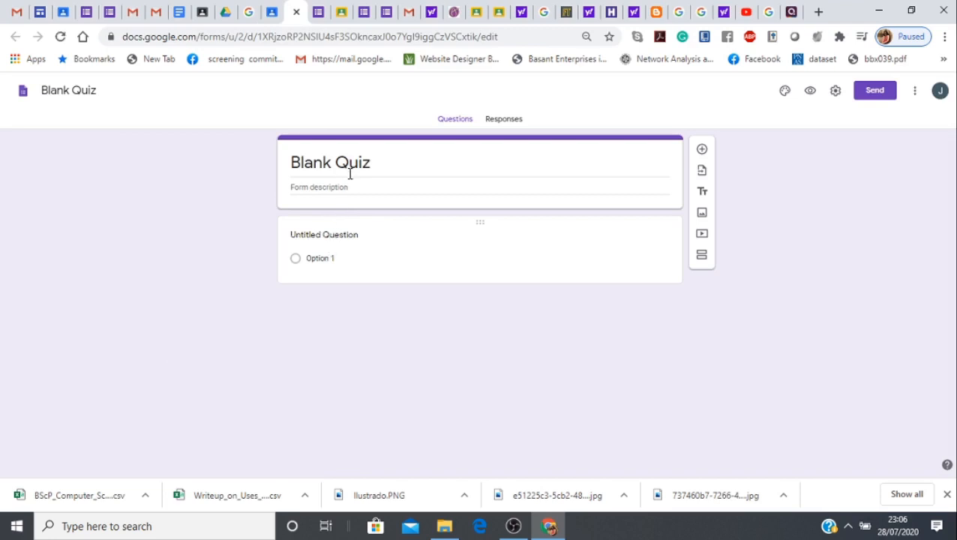
pyautogui.click(327, 234)
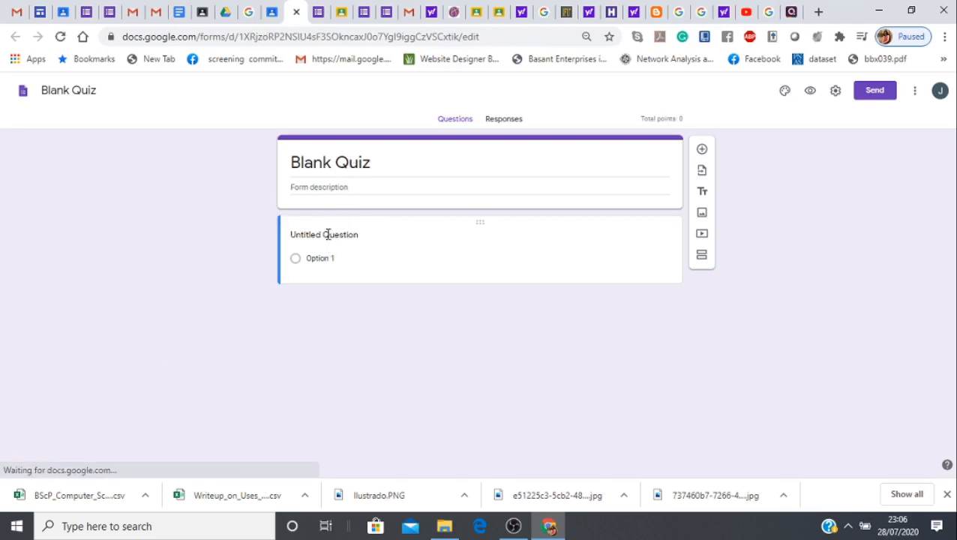
pyautogui.press('BackSpace')
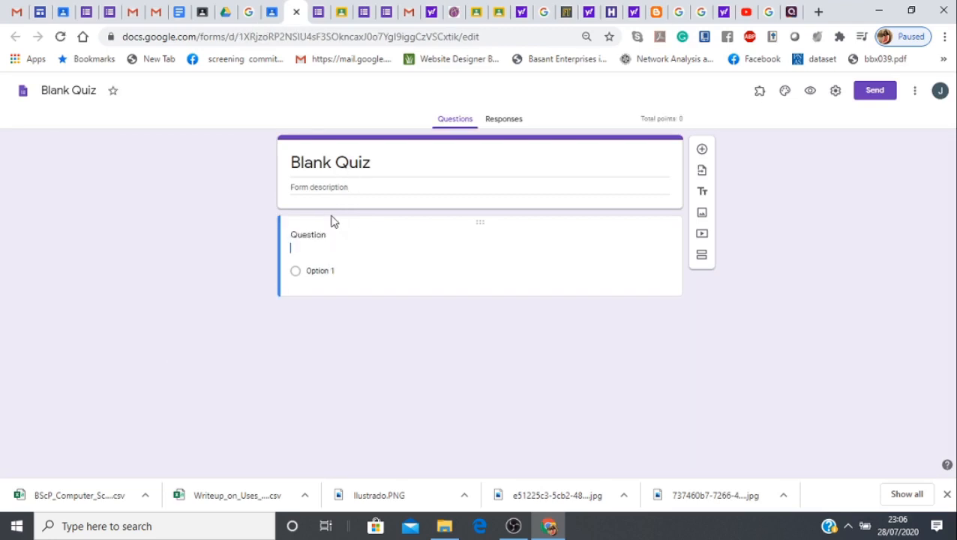
pyautogui.write('W')
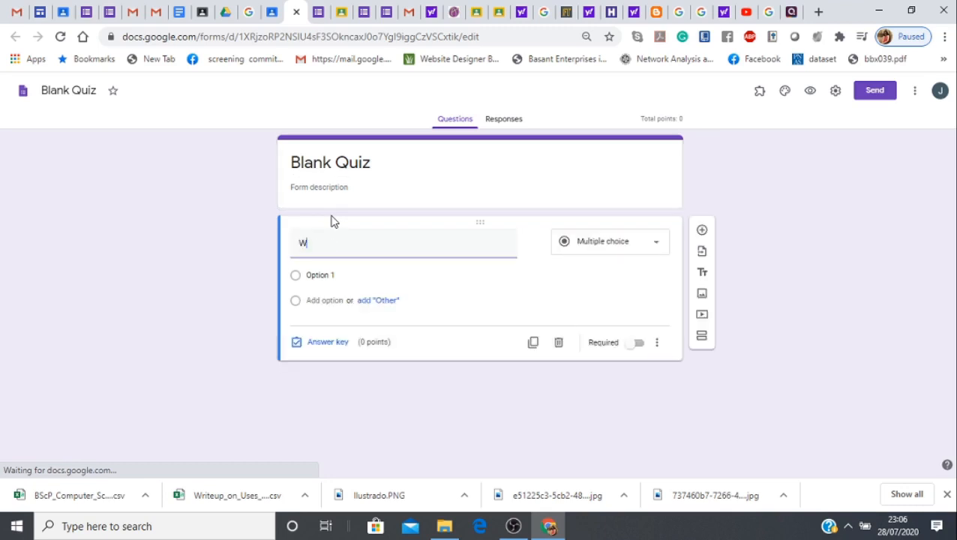
pyautogui.write('hich is not pa')
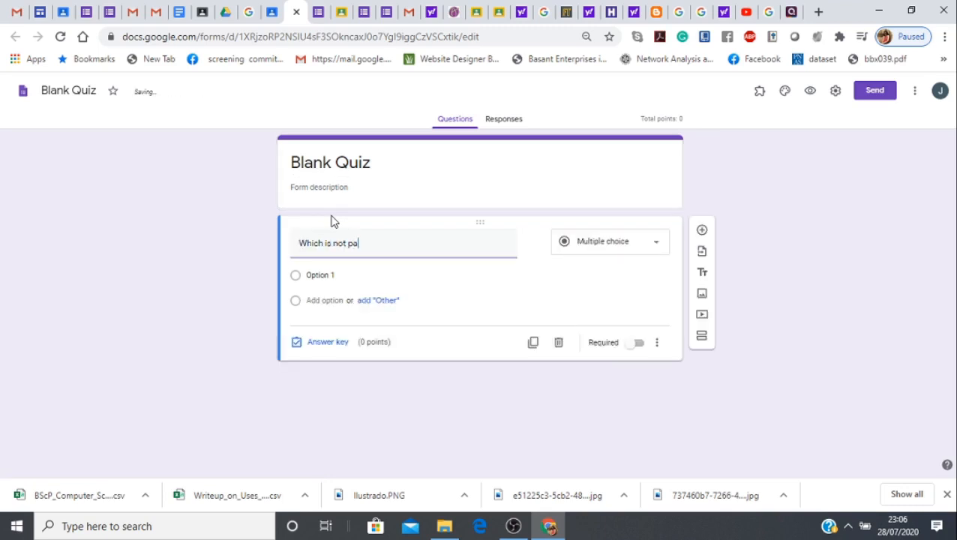
pyautogui.write('rt of a ')
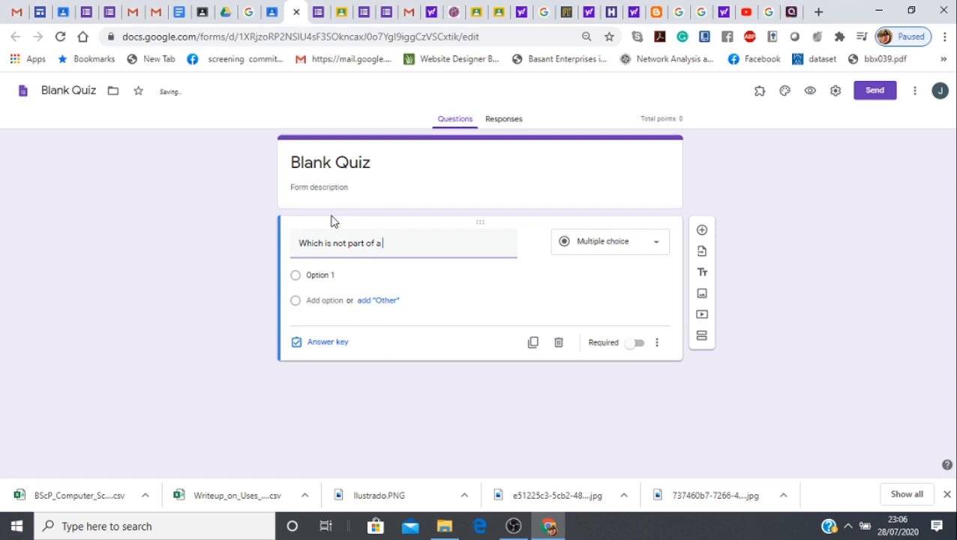
pyautogui.write('c')
# Enter the answer options CPU, MotherBoards, Keyboard and Radiator for the computer question.
pyautogui.click(331, 274)
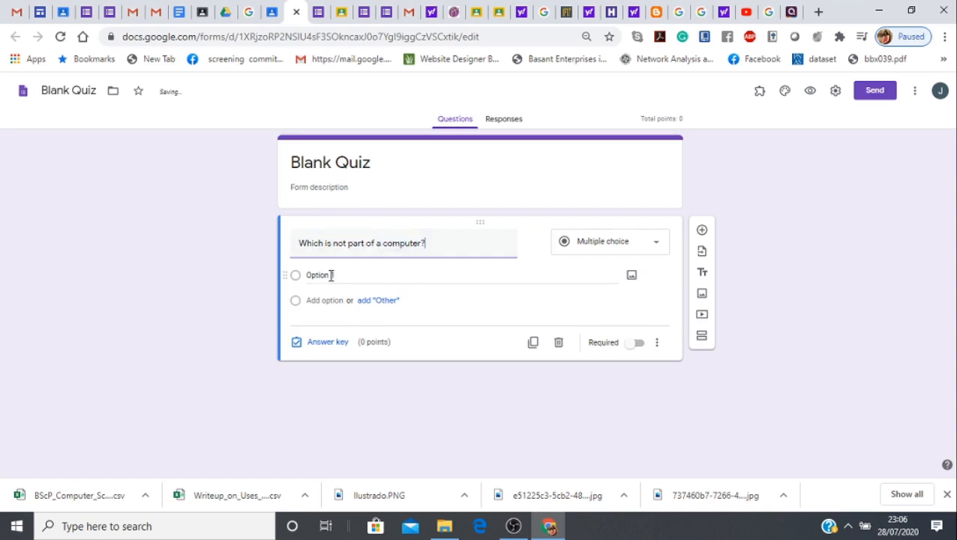
pyautogui.press('BackSpace')
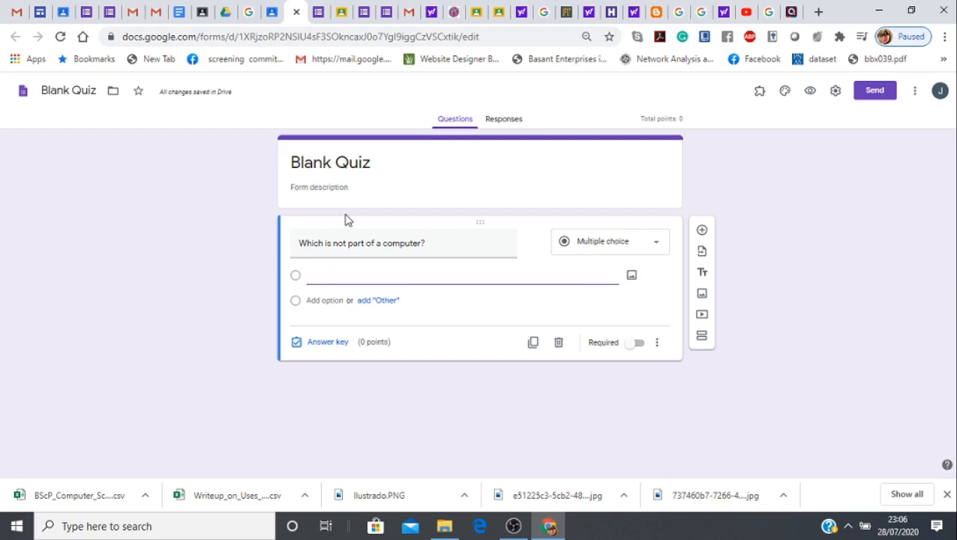
pyautogui.write('CPU')
pyautogui.click(325, 300)
pyautogui.press('BackSpace')
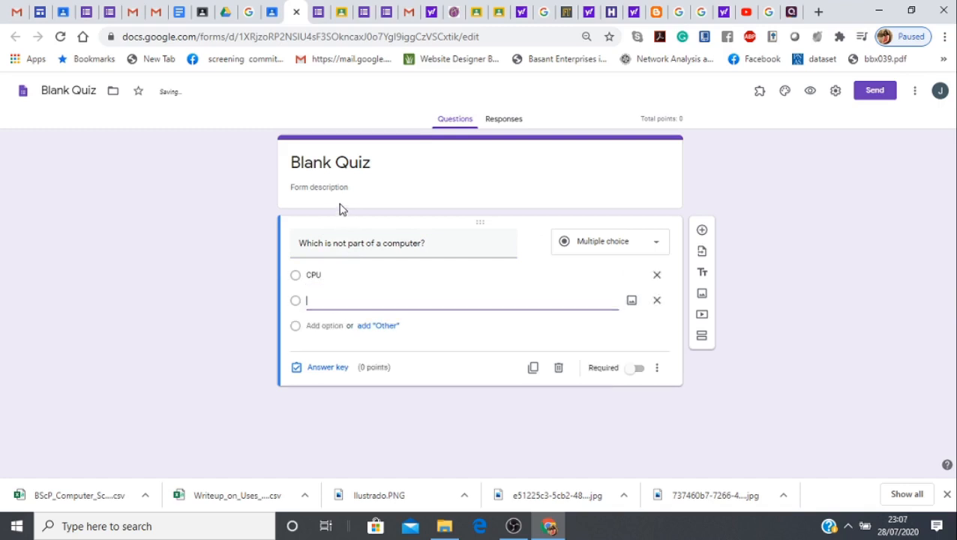
pyautogui.write('MotherBoards')
pyautogui.click(325, 325)
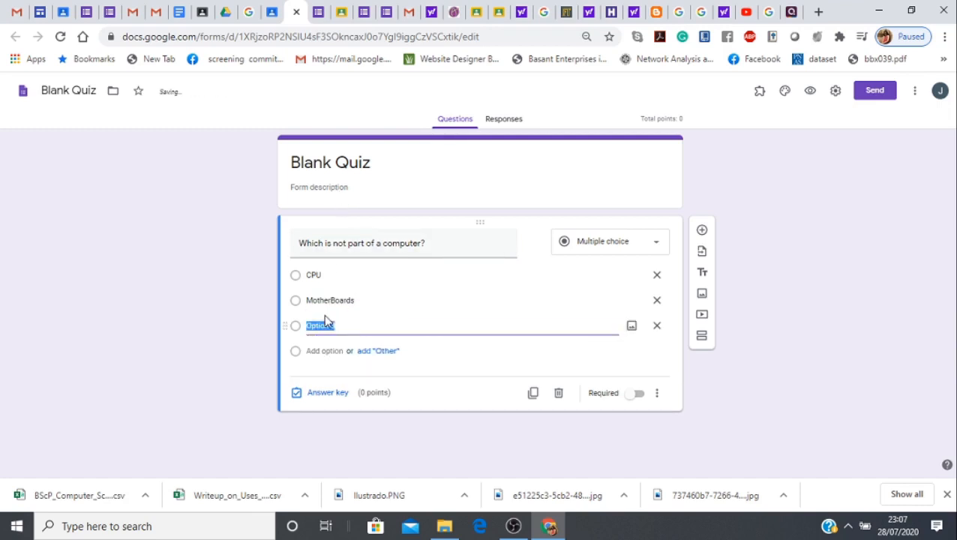
pyautogui.write('Keyboard')
pyautogui.click(325, 350)
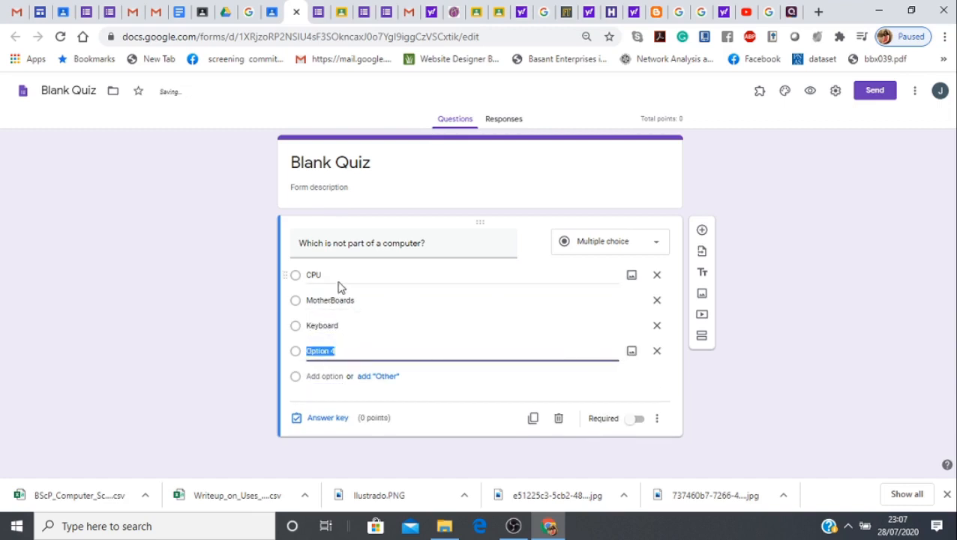
pyautogui.write('Radiator')
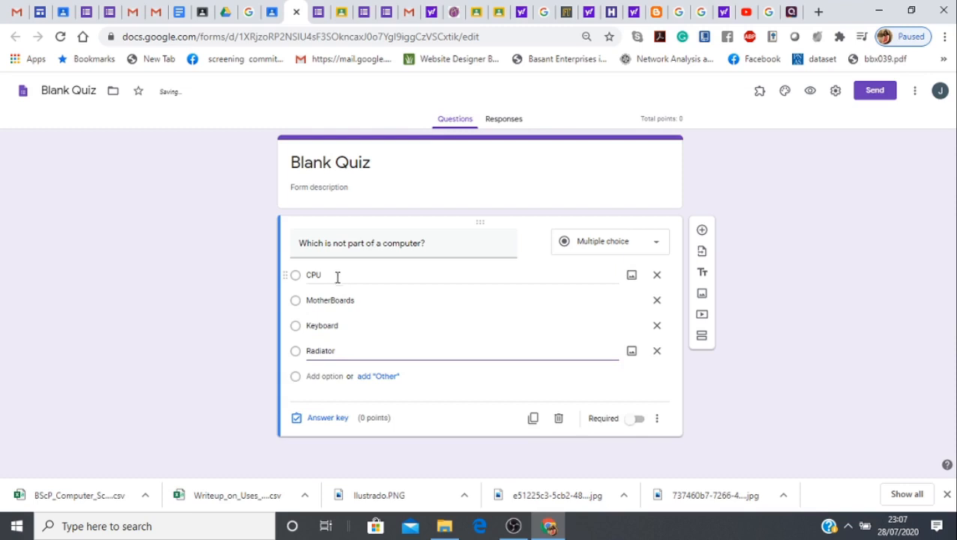
# Set the question's answer key to Radiator worth 1 point and make the question required.
pyautogui.click(328, 420)
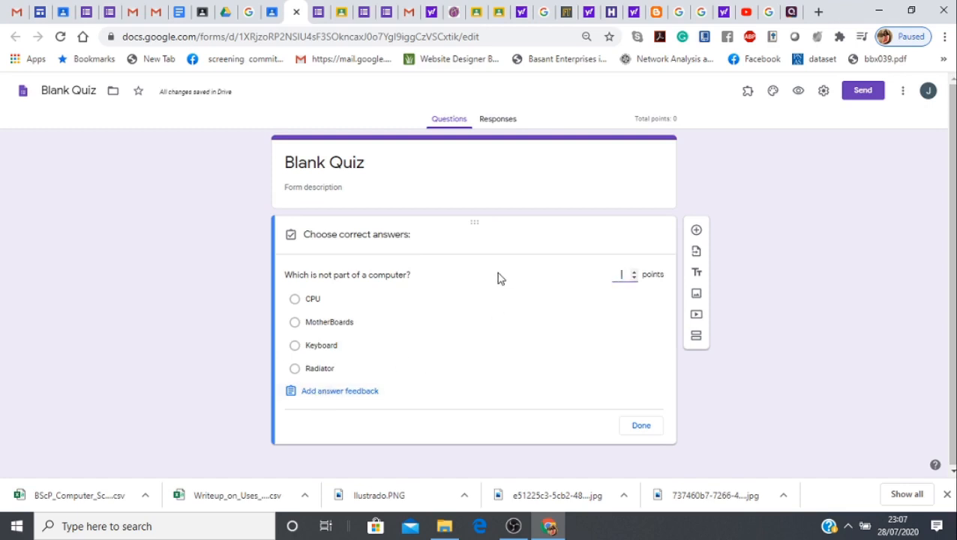
pyautogui.click(318, 393)
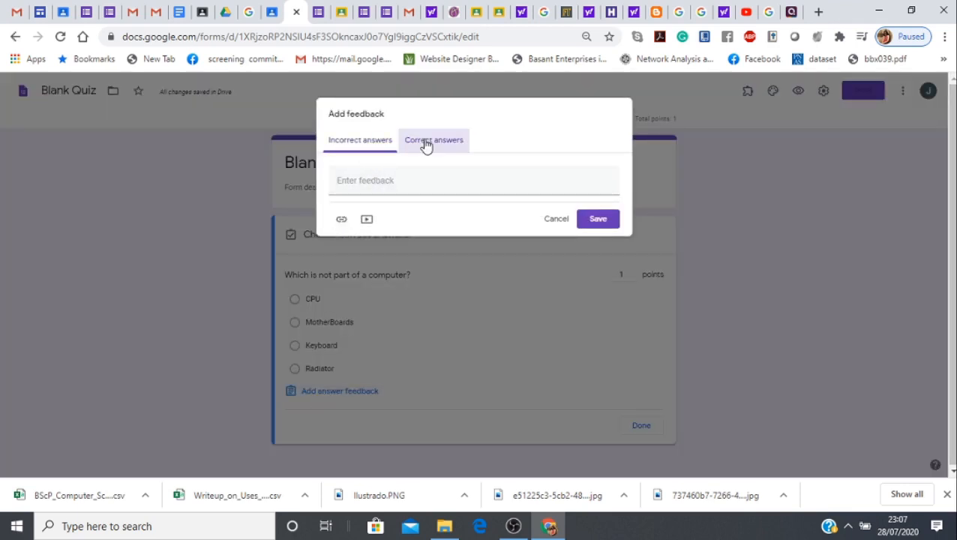
pyautogui.click(552, 222)
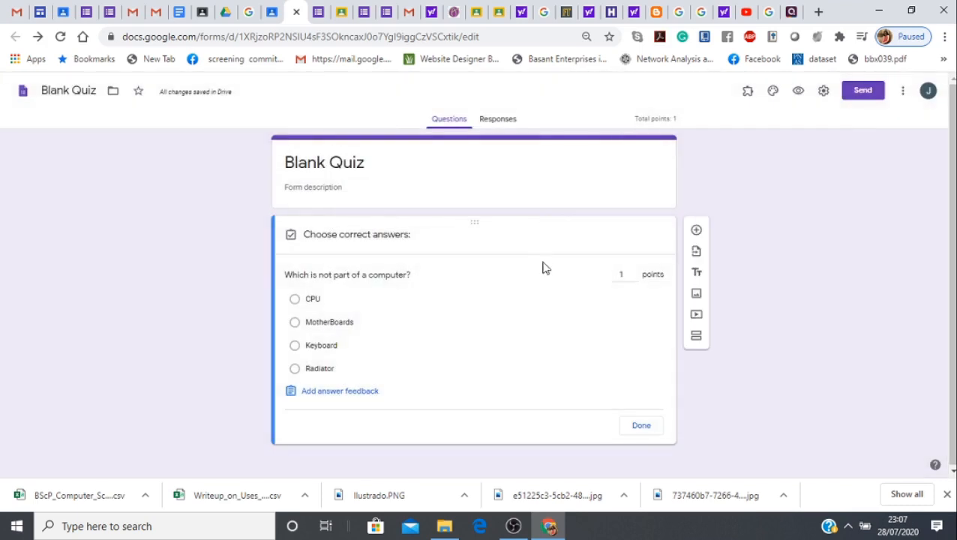
pyautogui.click(644, 427)
pyautogui.click(336, 420)
pyautogui.click(318, 370)
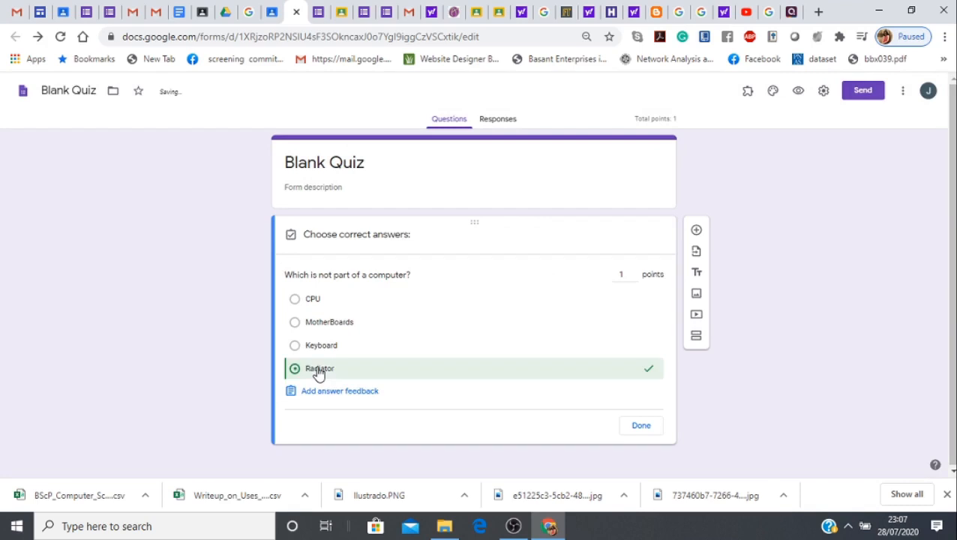
pyautogui.click(641, 426)
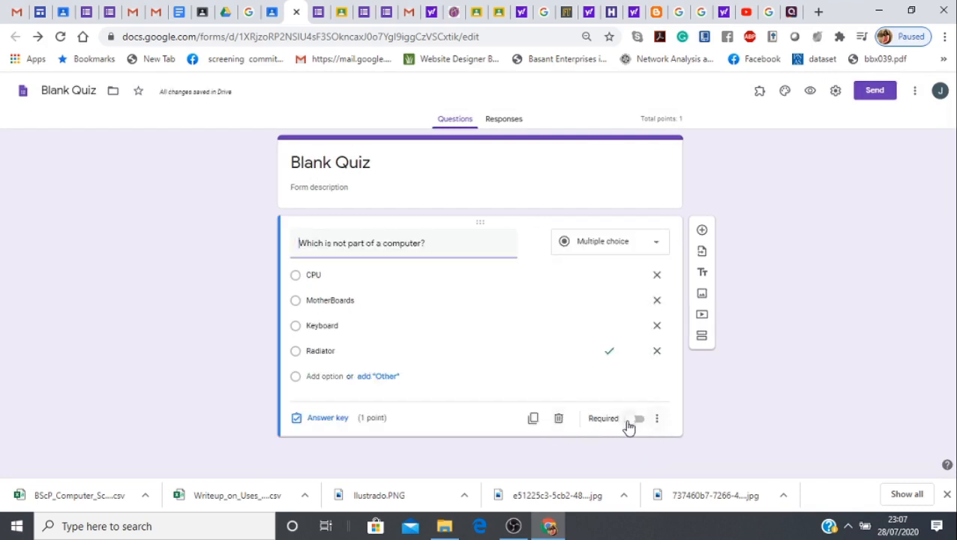
pyautogui.click(638, 421)
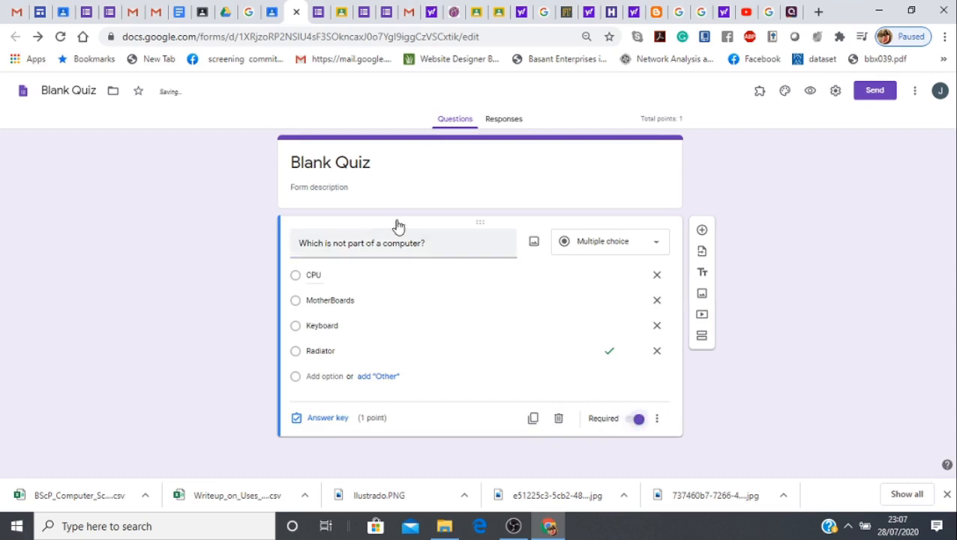
# Retitle the quiz form as CSQuiz.
pyautogui.tripleClick(359, 160)
pyautogui.write('C')
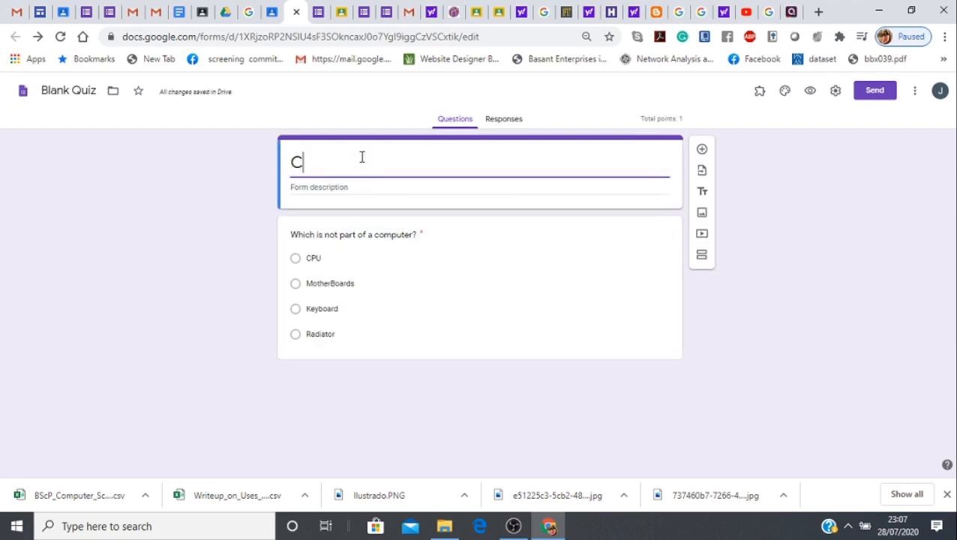
pyautogui.write('SQui')
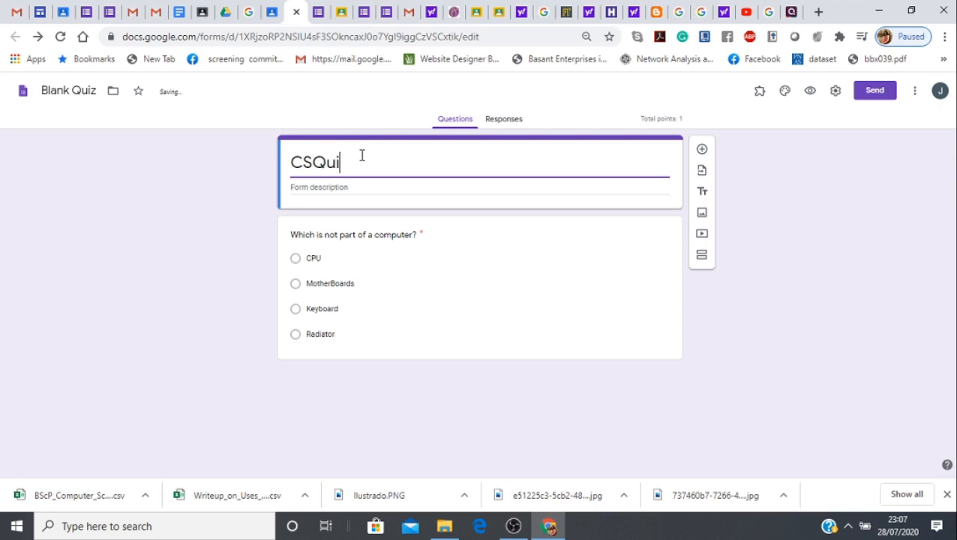
pyautogui.write('z')
pyautogui.click(723, 311)
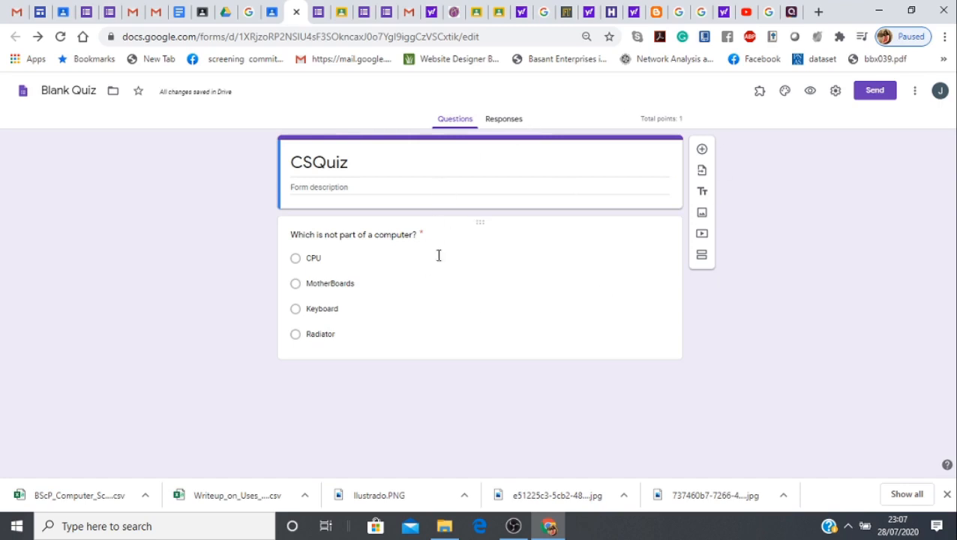
# Return to the CSQuiz1 assignment in Google Classroom and examine the grade importing option and its response limit note.
pyautogui.click(273, 12)
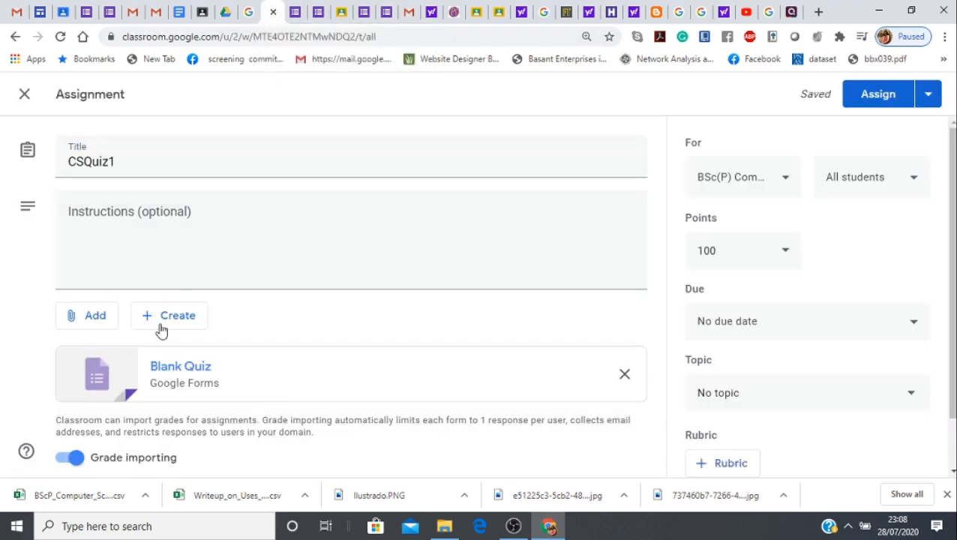
pyautogui.click(298, 13)
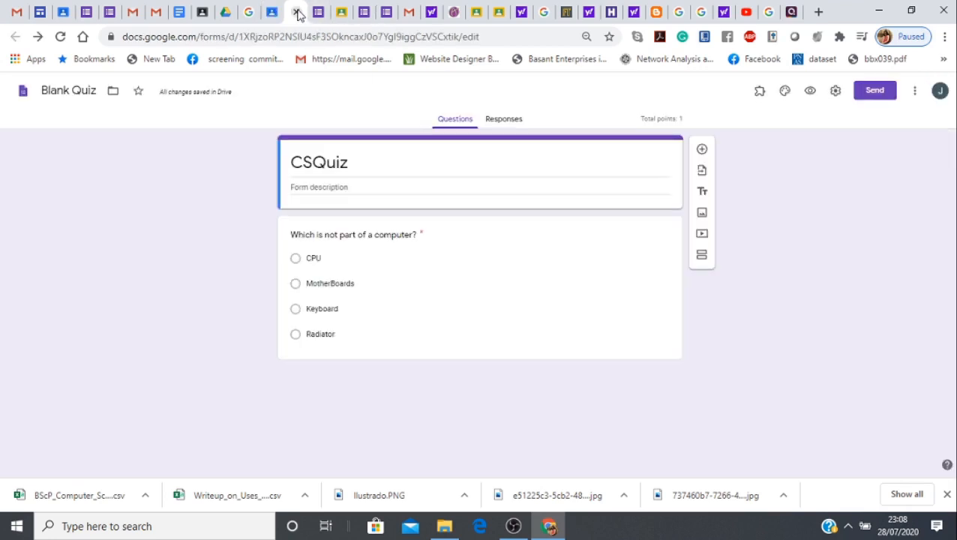
pyautogui.click(272, 13)
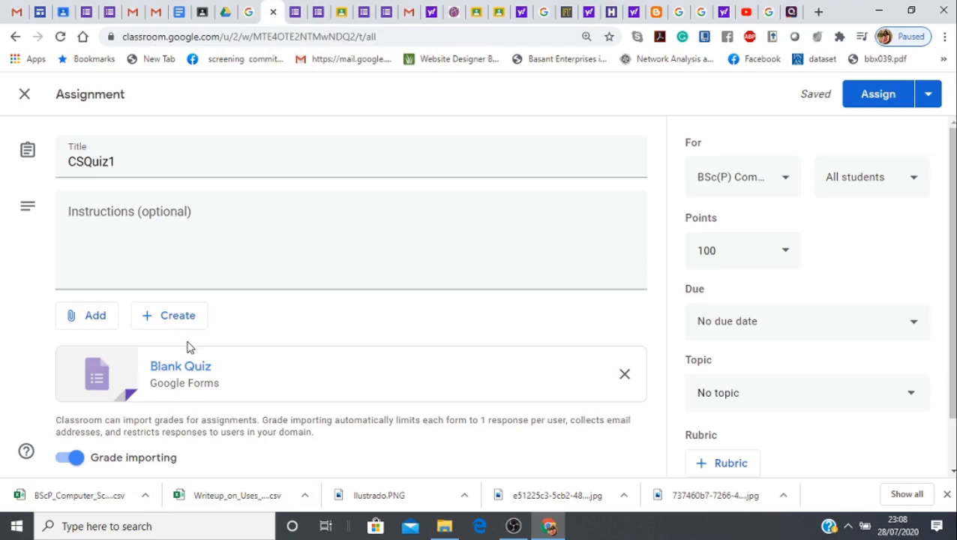
pyautogui.scroll(-1, 165, 375)
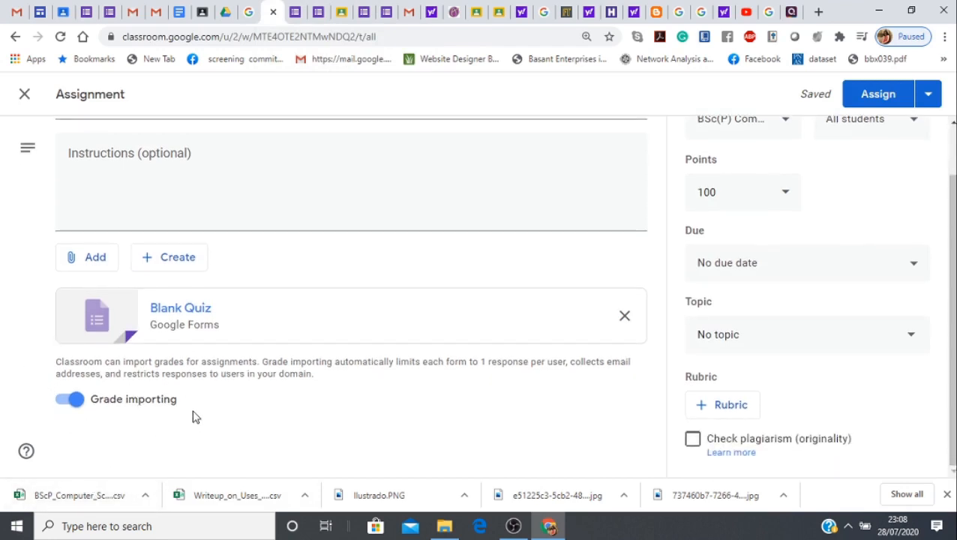
pyautogui.click(73, 401)
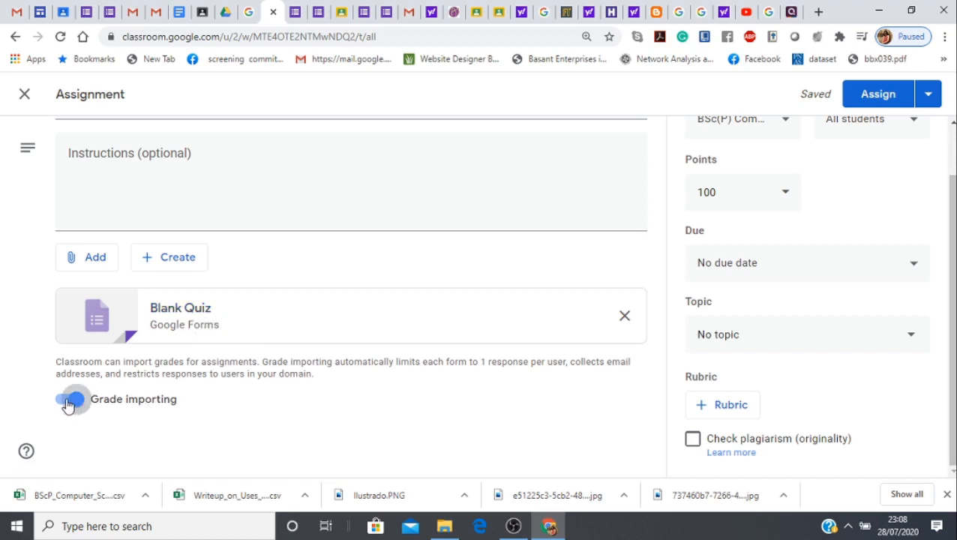
pyautogui.click(69, 403)
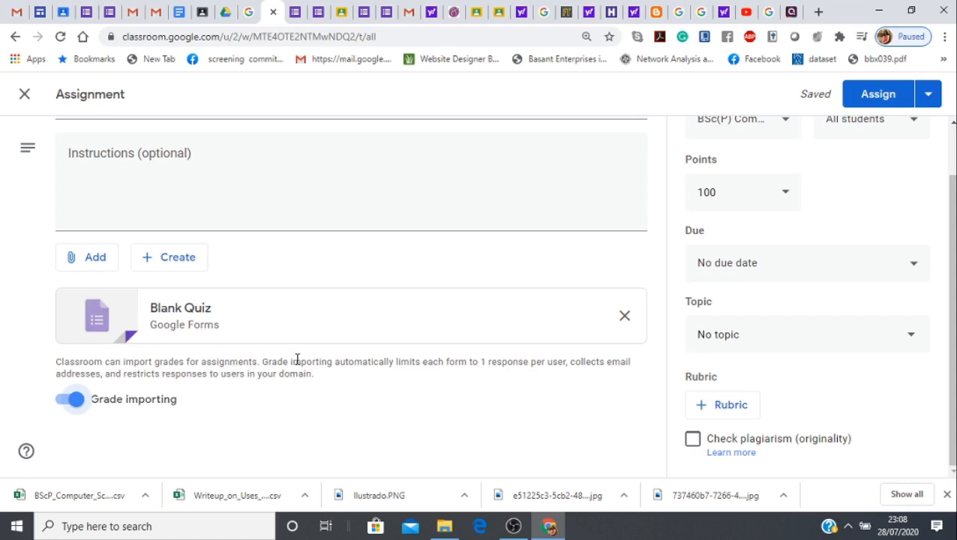
pyautogui.moveTo(297, 361); pyautogui.dragTo(567, 367)
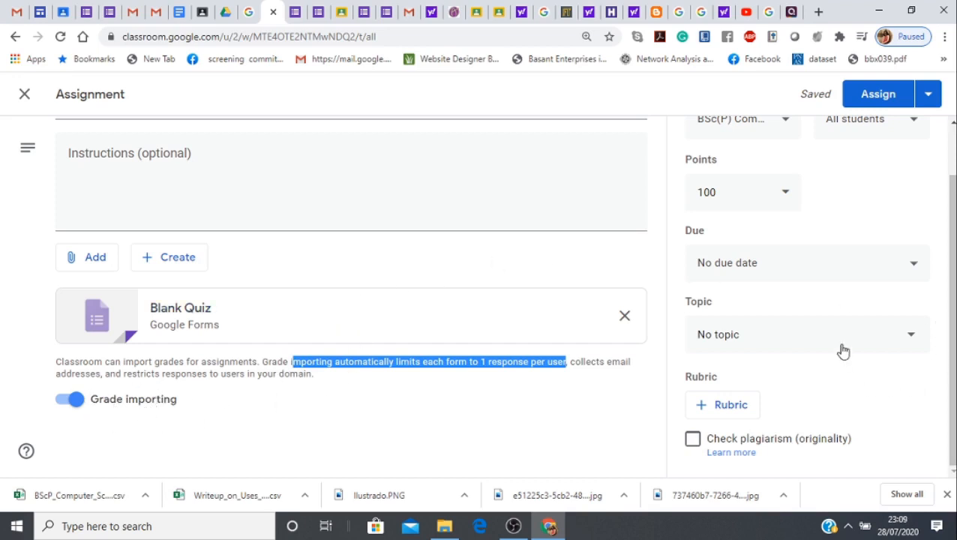
# Set the assignment to 1 point with a due date of Aug 13, 2020 at 11:59 PM.
pyautogui.click(717, 193)
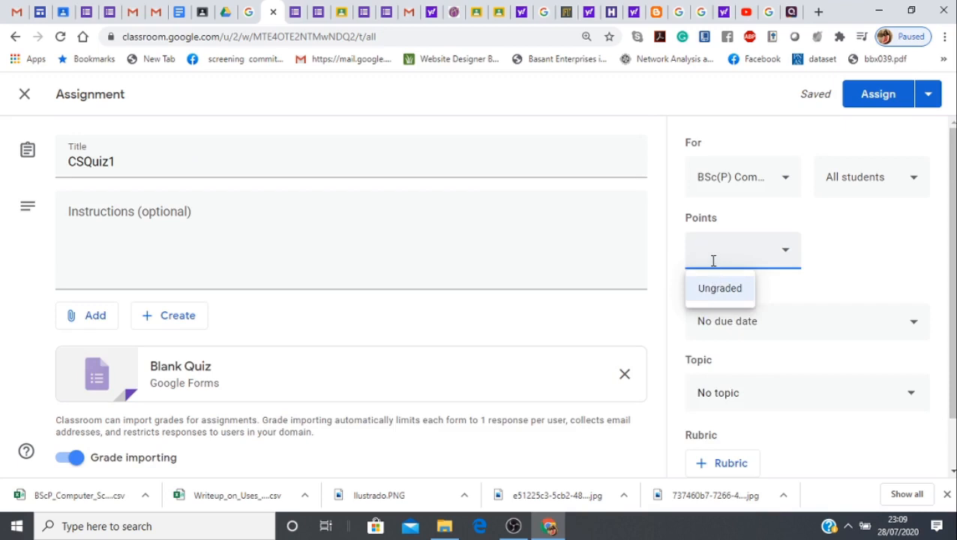
pyautogui.write('1')
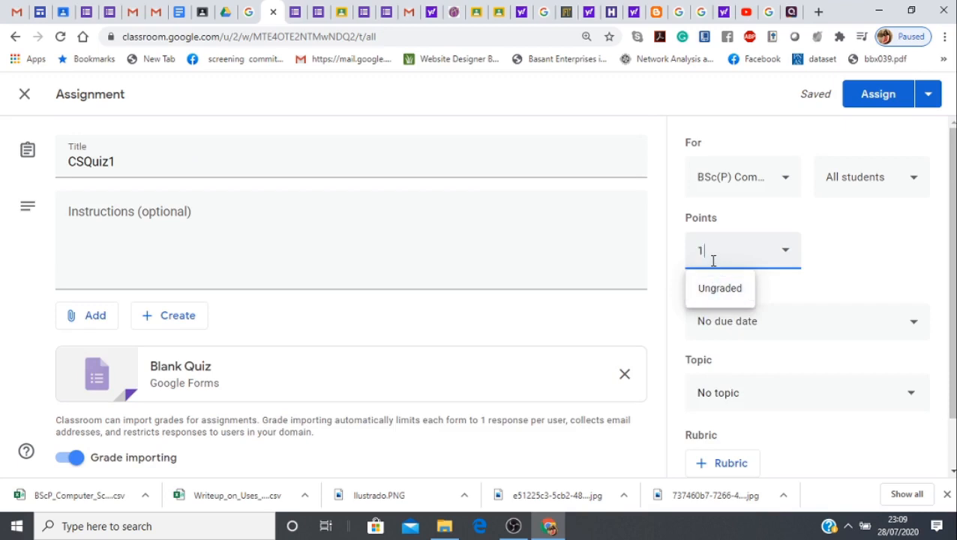
pyautogui.click(727, 336)
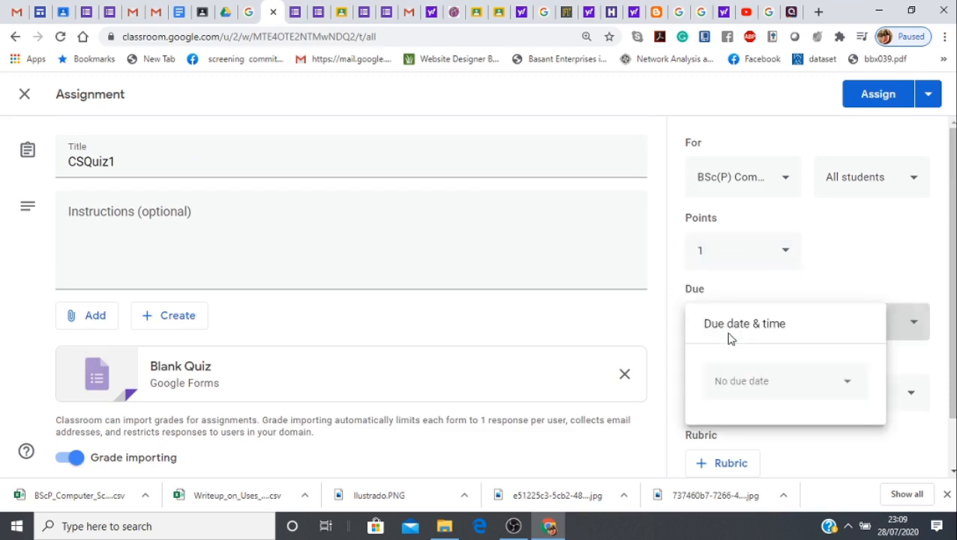
pyautogui.click(741, 396)
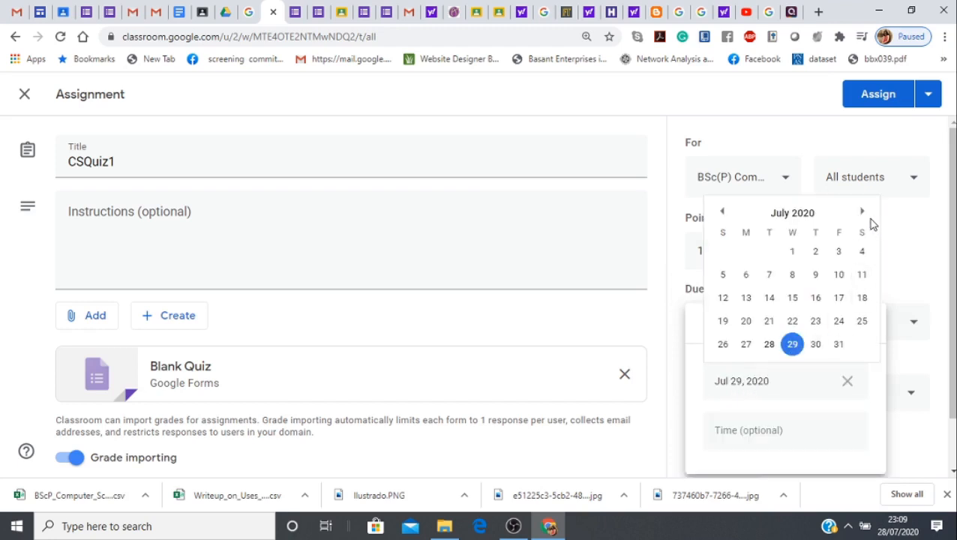
pyautogui.click(863, 214)
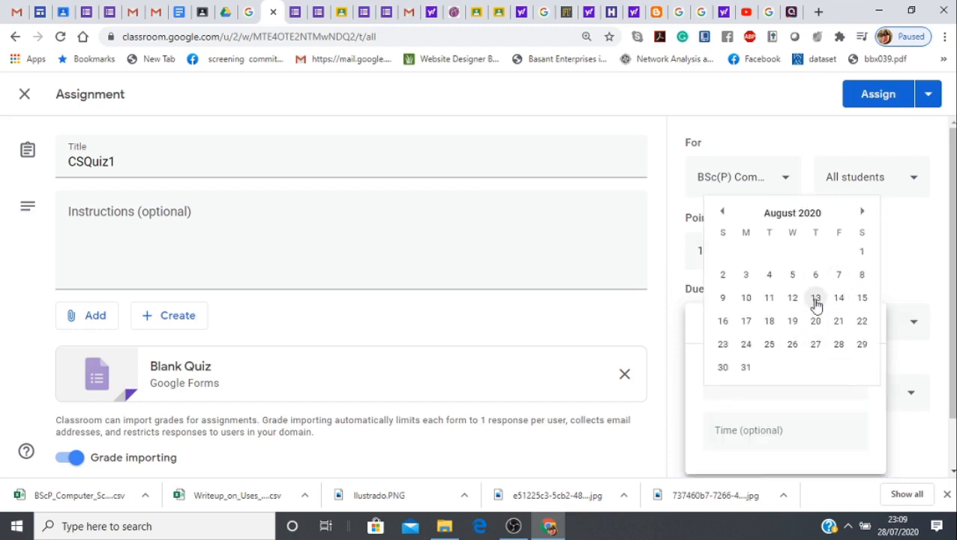
pyautogui.click(816, 303)
pyautogui.click(758, 435)
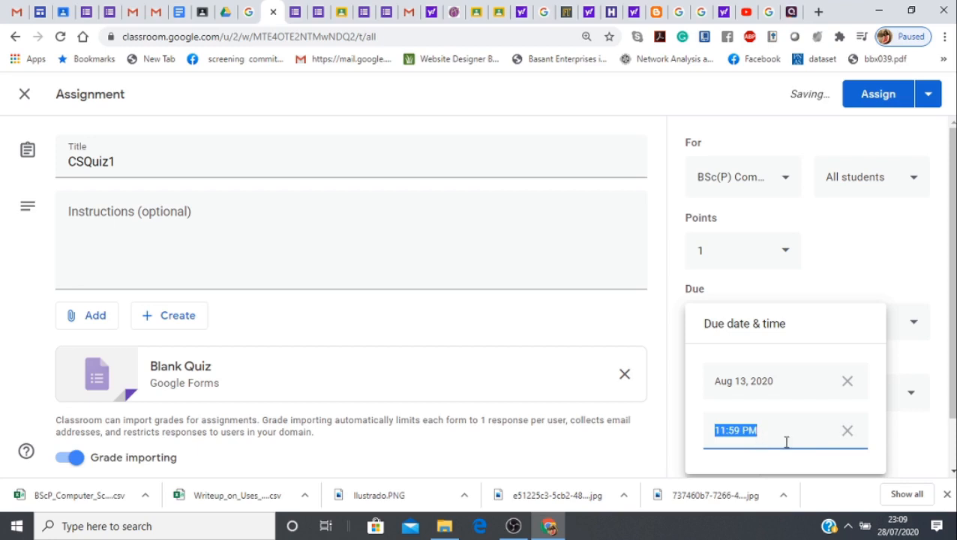
pyautogui.click(801, 473)
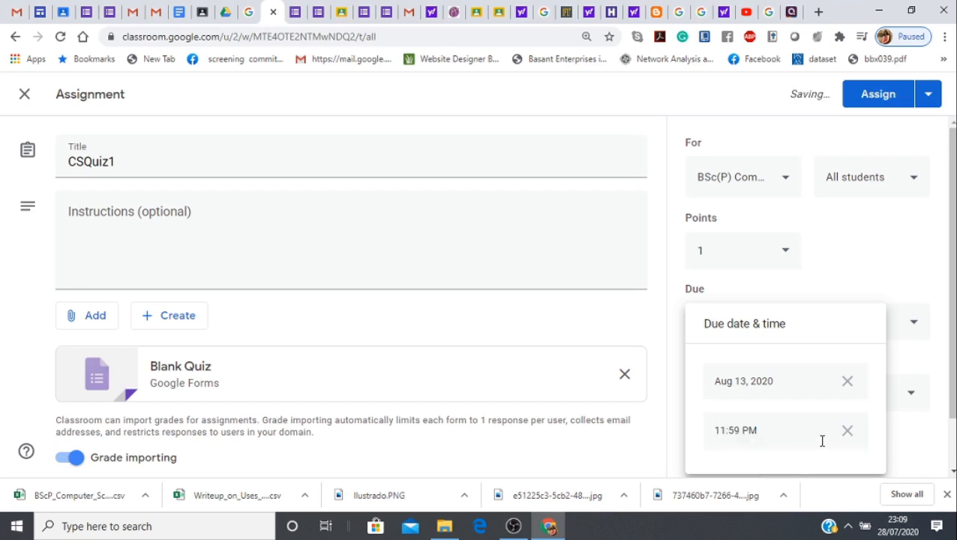
pyautogui.click(892, 440)
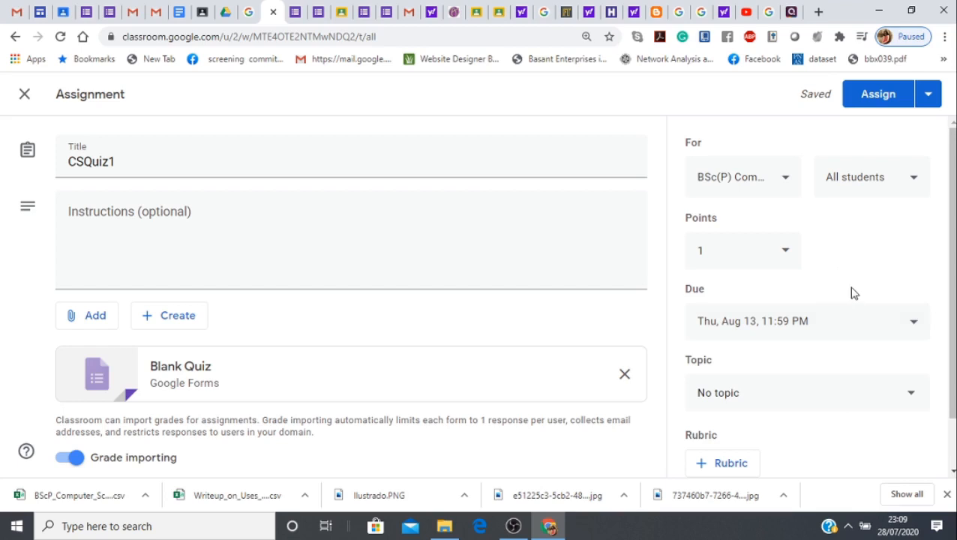
# File the assignment under the topic Chapter 1 :: Introduction to Computers and assign it to the class.
pyautogui.scroll(-1, 821, 390)
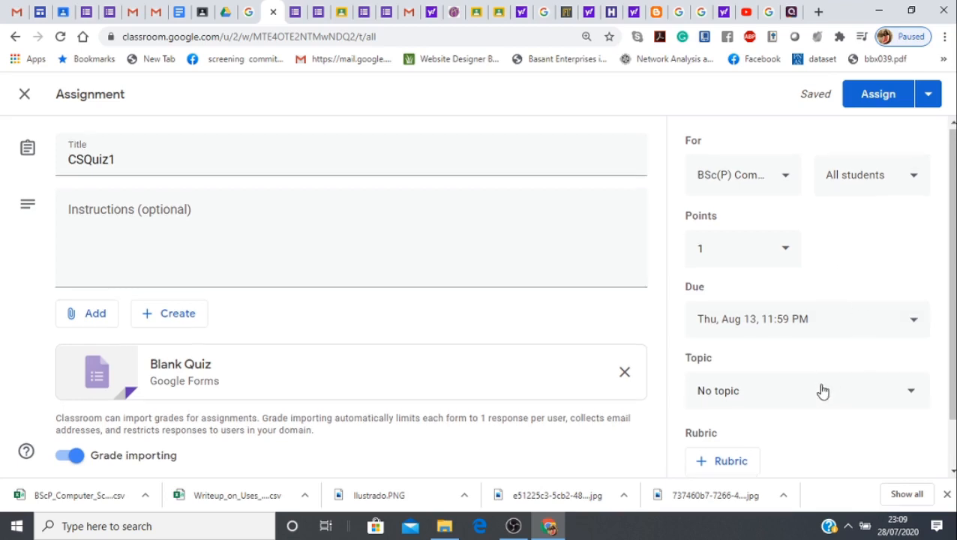
pyautogui.click(791, 342)
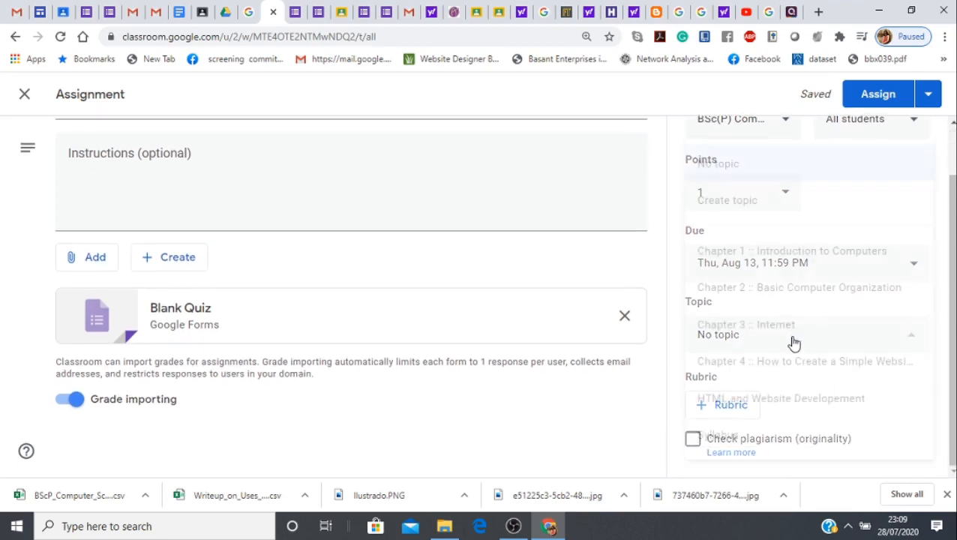
pyautogui.click(791, 259)
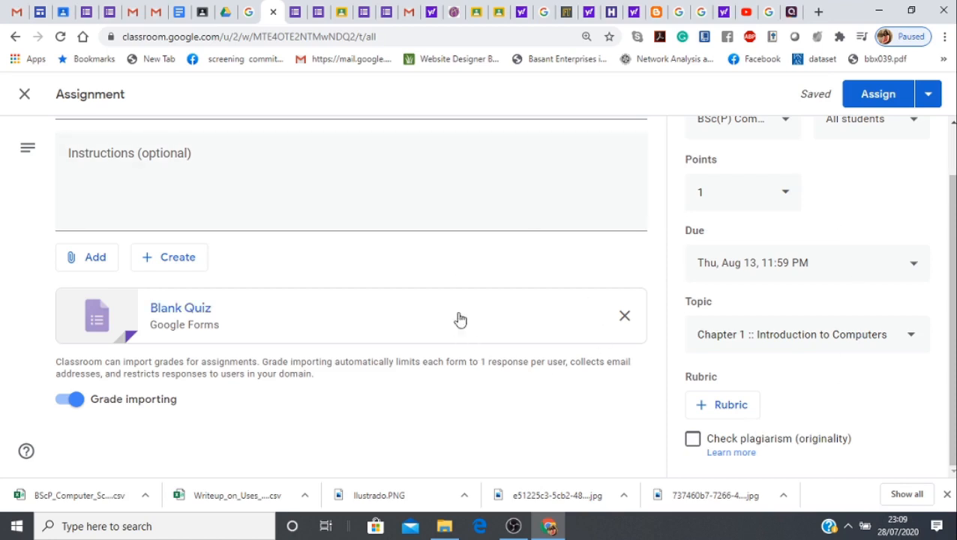
pyautogui.scroll(1, 459, 326)
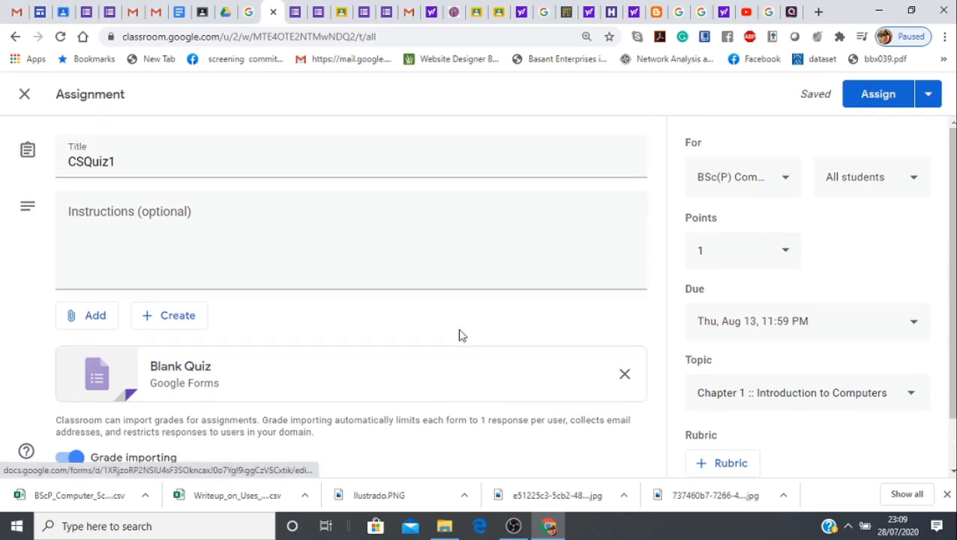
pyautogui.click(879, 97)
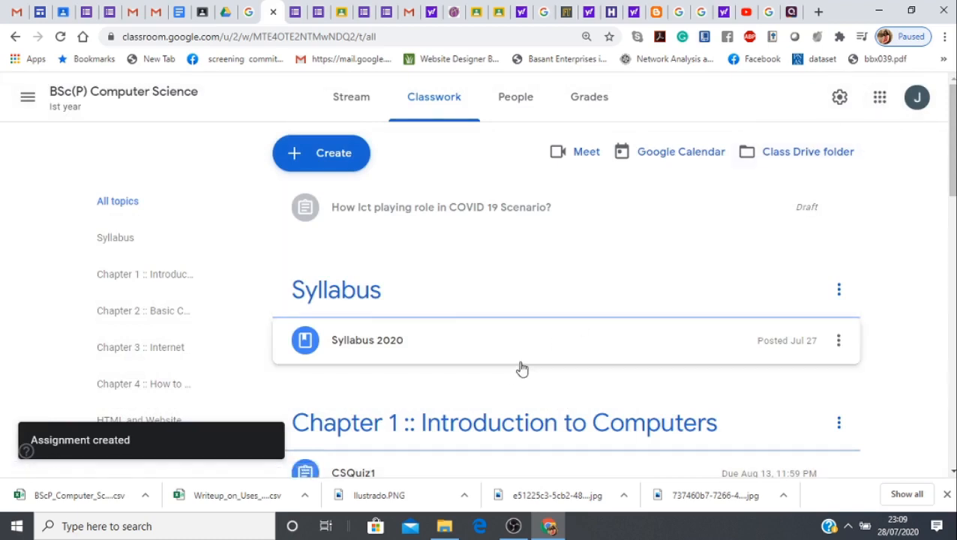
# Review the class's teacher and student lists, and check the class stream for the CSQuiz1 post.
pyautogui.click(511, 107)
pyautogui.scroll(-1, 422, 364)
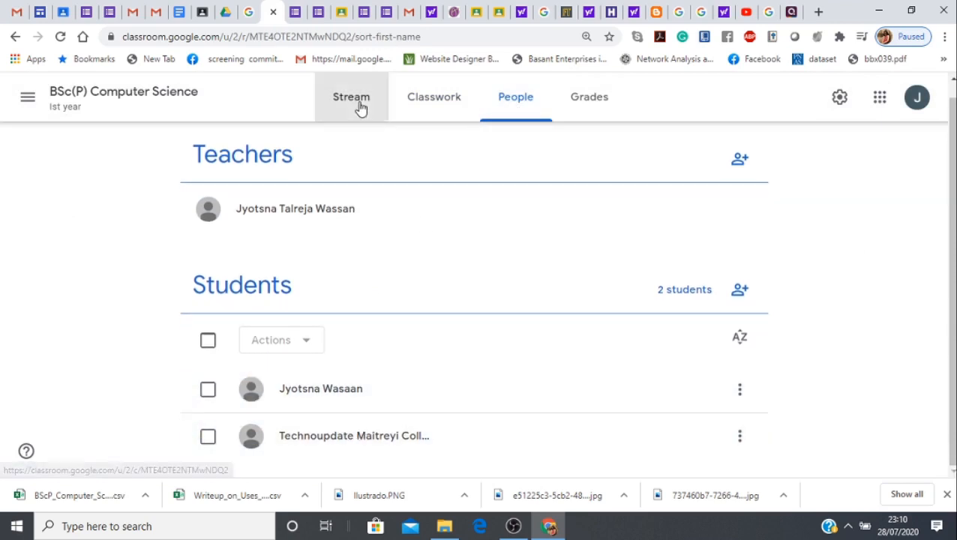
pyautogui.click(359, 106)
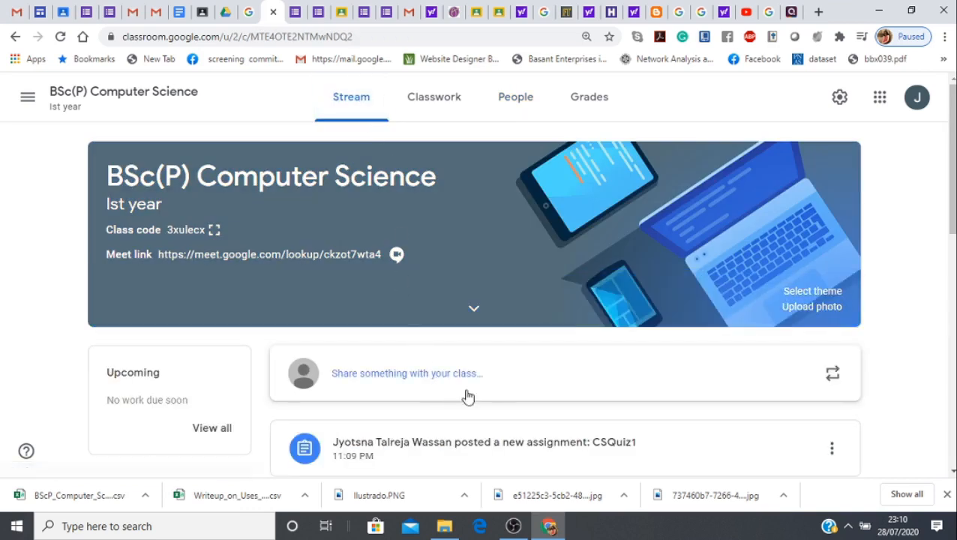
pyautogui.scroll(-2, 466, 395)
pyautogui.scroll(1, 487, 360)
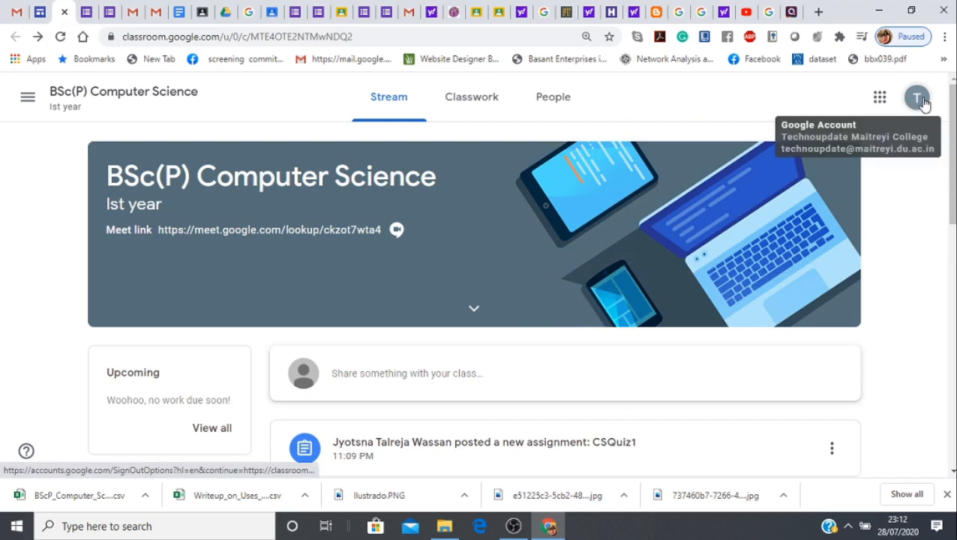
# In the student account's class, check the signed-in account and open the CSQuiz1 details from the student's work list.
pyautogui.click(918, 98)
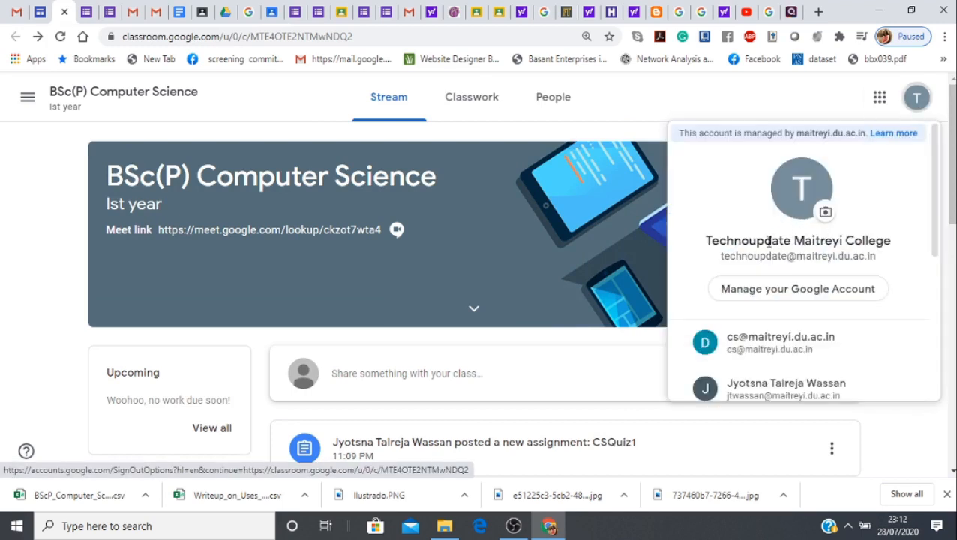
pyautogui.click(456, 103)
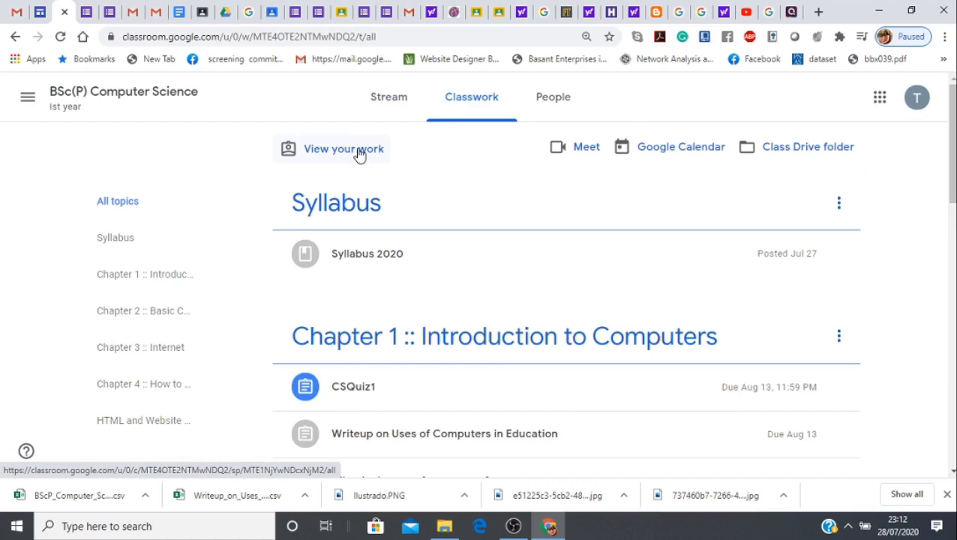
pyautogui.click(359, 153)
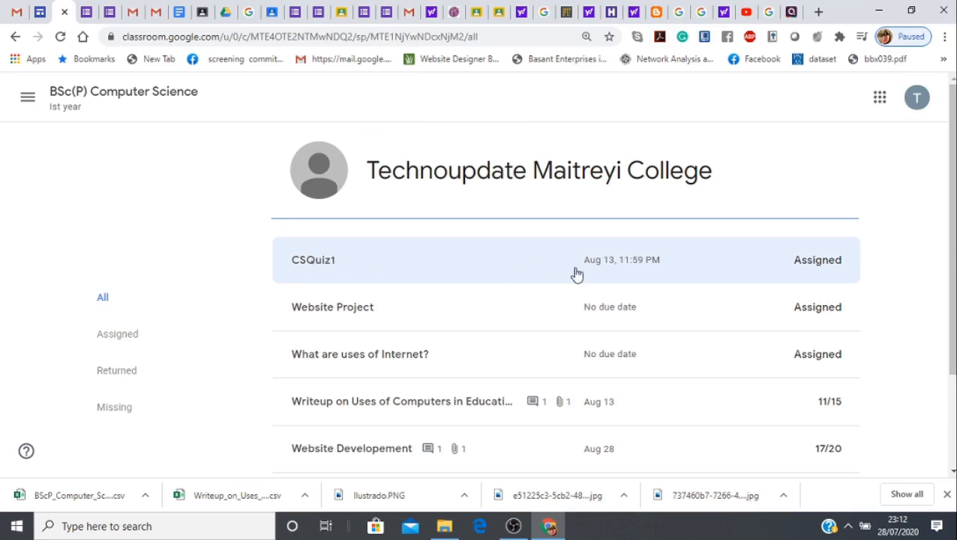
pyautogui.click(342, 272)
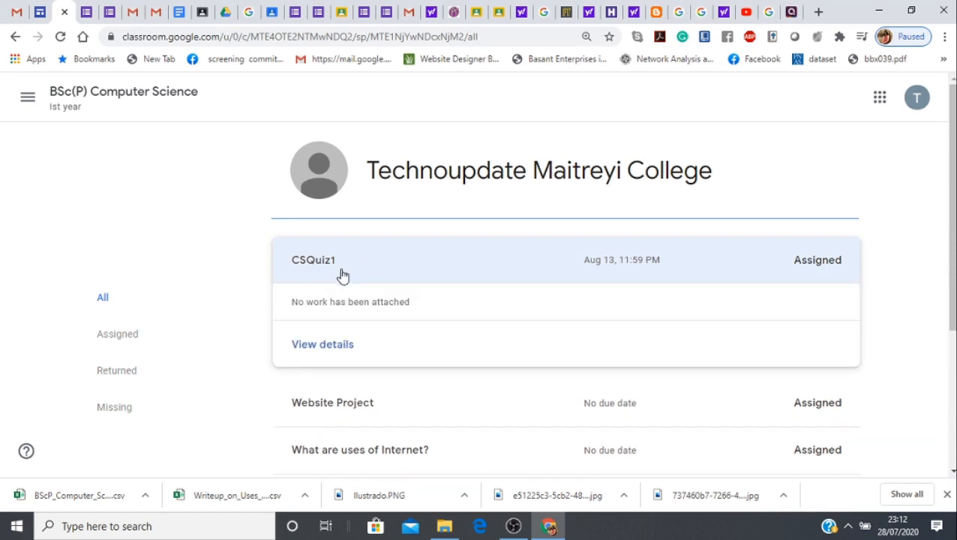
pyautogui.click(333, 351)
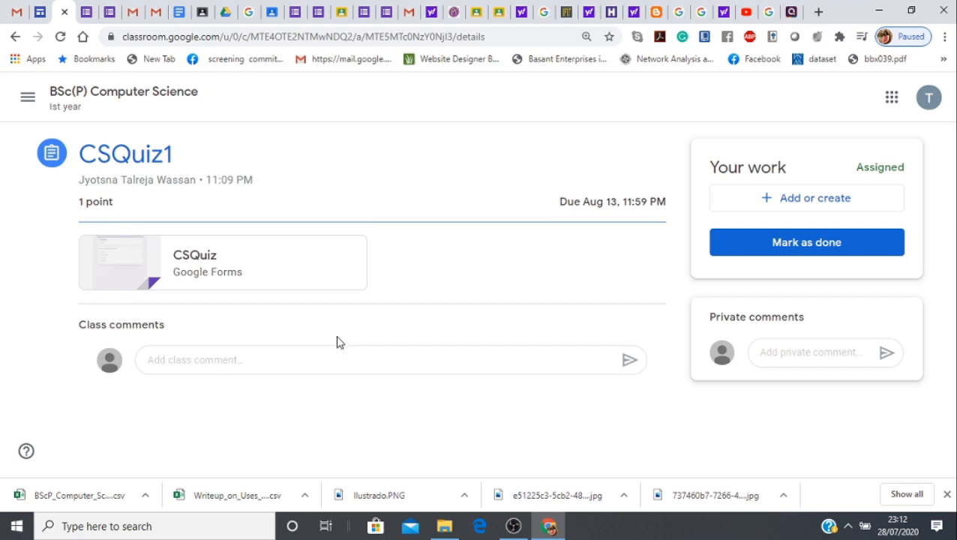
# Open the attached CSQuiz form, answer the question with Radiator, submit the response and view its score.
pyautogui.click(126, 262)
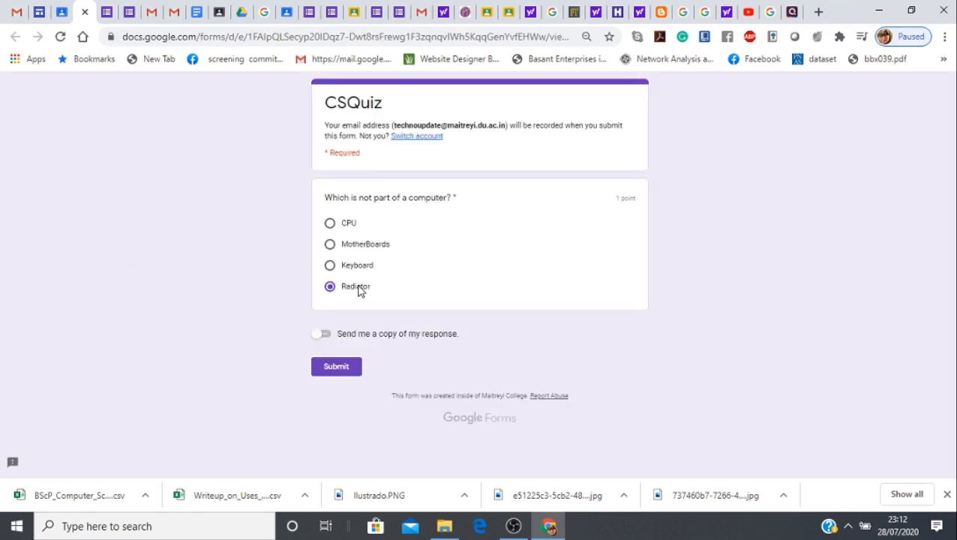
pyautogui.click(337, 372)
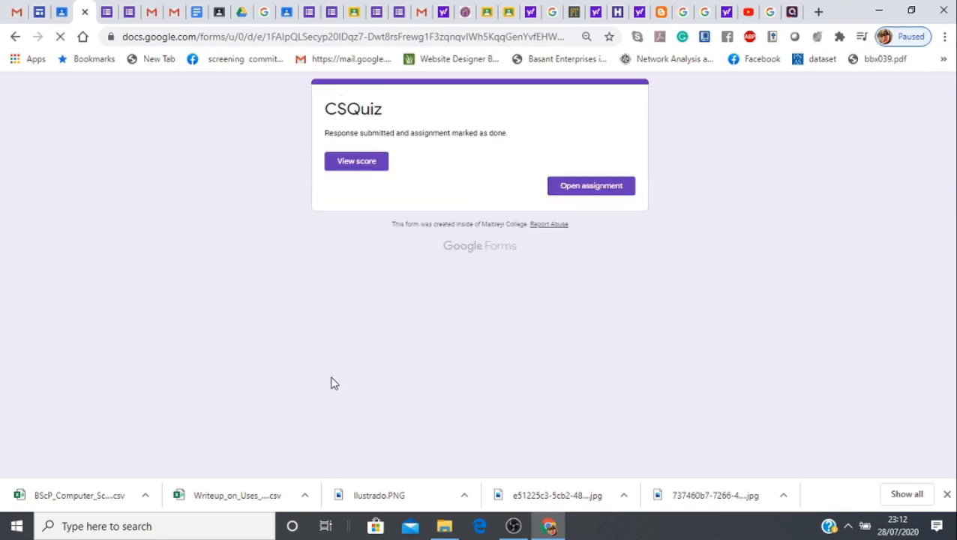
pyautogui.click(367, 170)
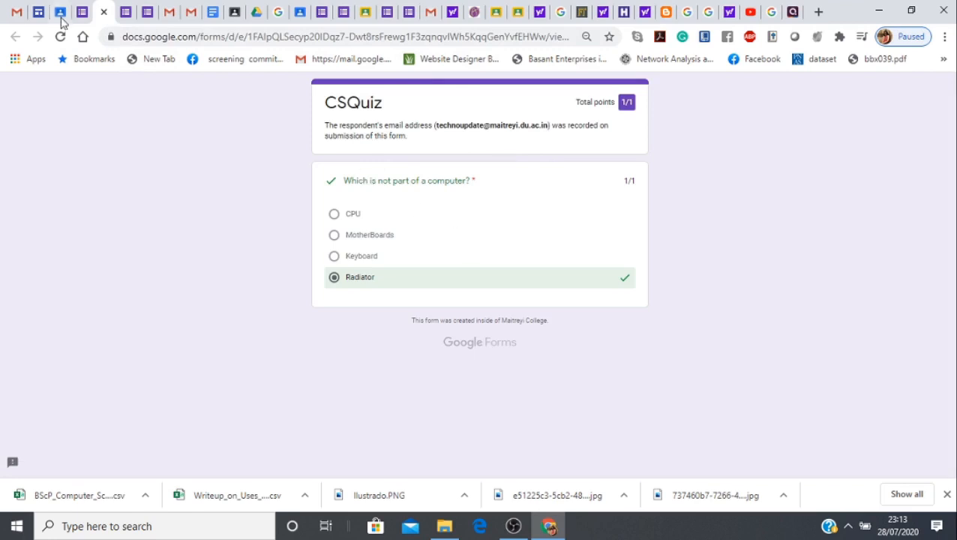
# Return to the student's CSQuiz1 assignment page and check its submission status and attached work.
pyautogui.click(83, 13)
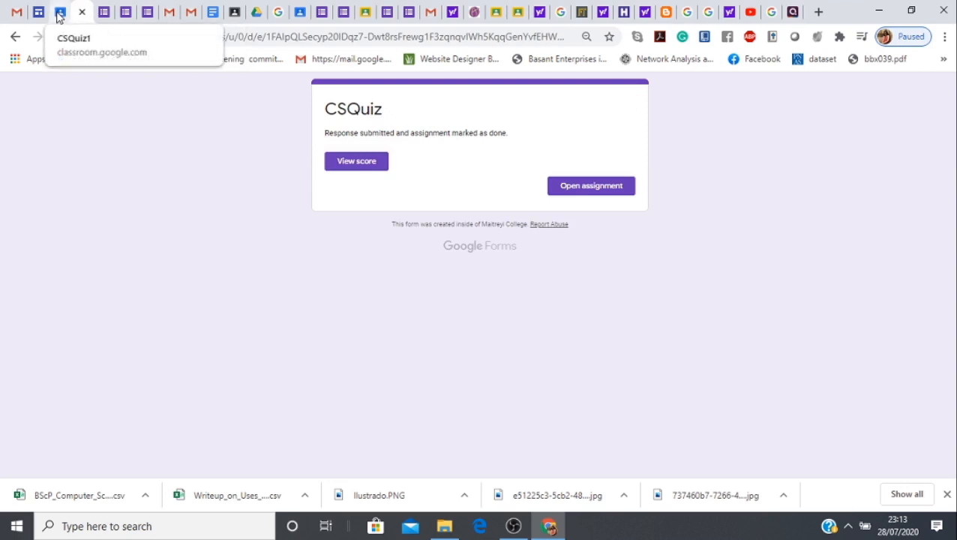
pyautogui.click(57, 14)
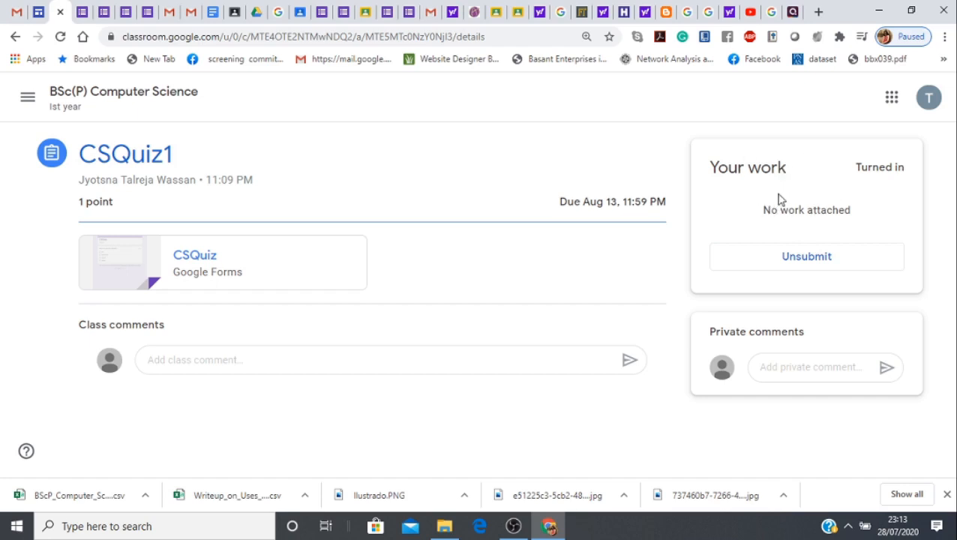
pyautogui.moveTo(764, 210); pyautogui.dragTo(853, 215)
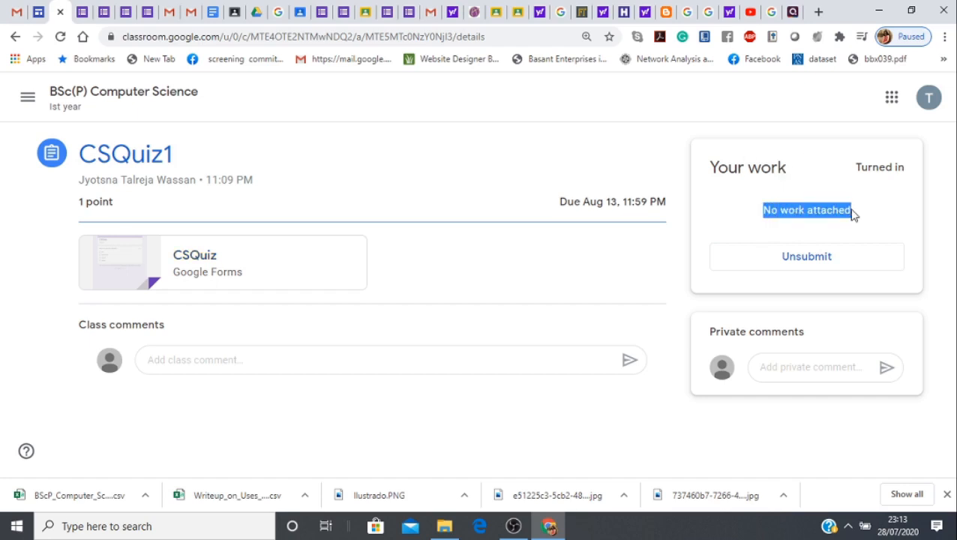
pyautogui.moveTo(860, 167); pyautogui.dragTo(927, 172)
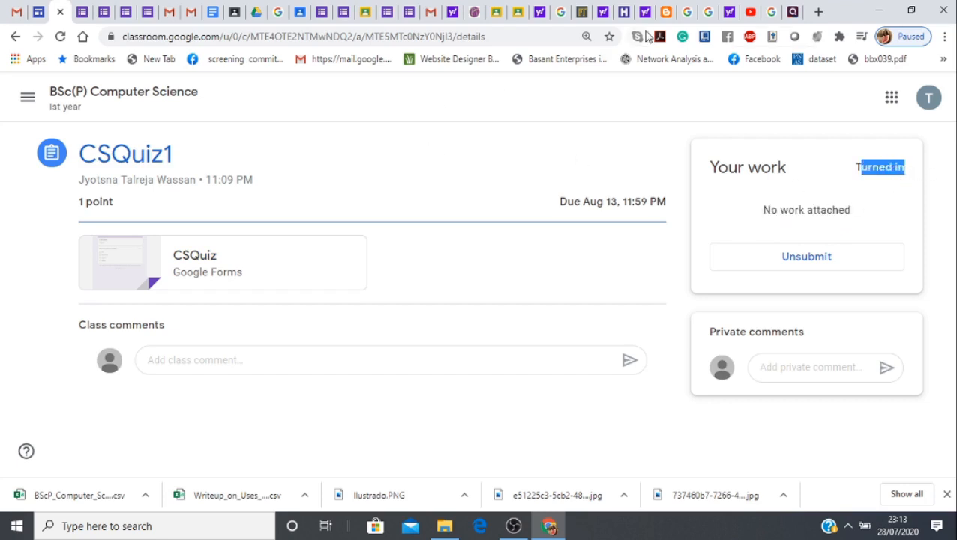
# Switch back to the teacher's view of the class and open the student work page of CSQuiz1.
pyautogui.click(300, 17)
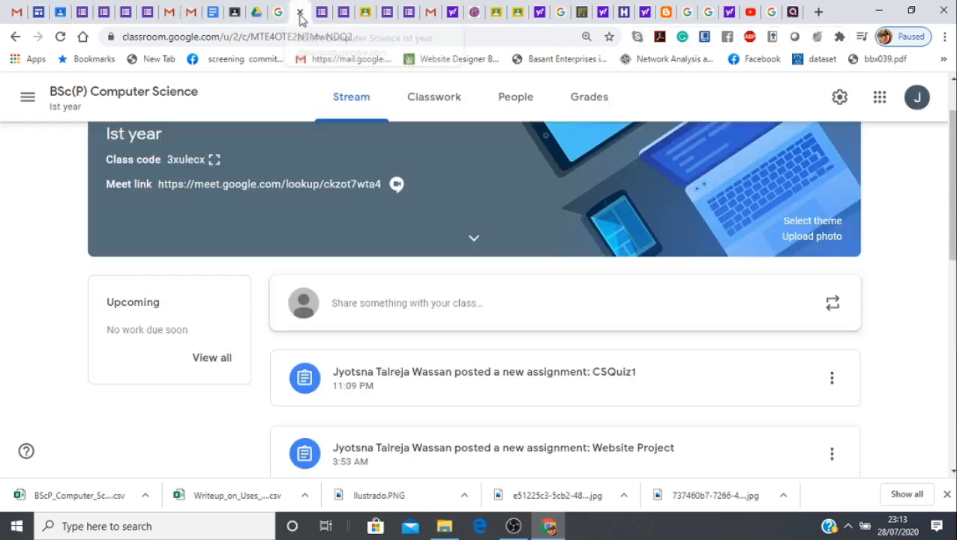
pyautogui.scroll(1, 537, 330)
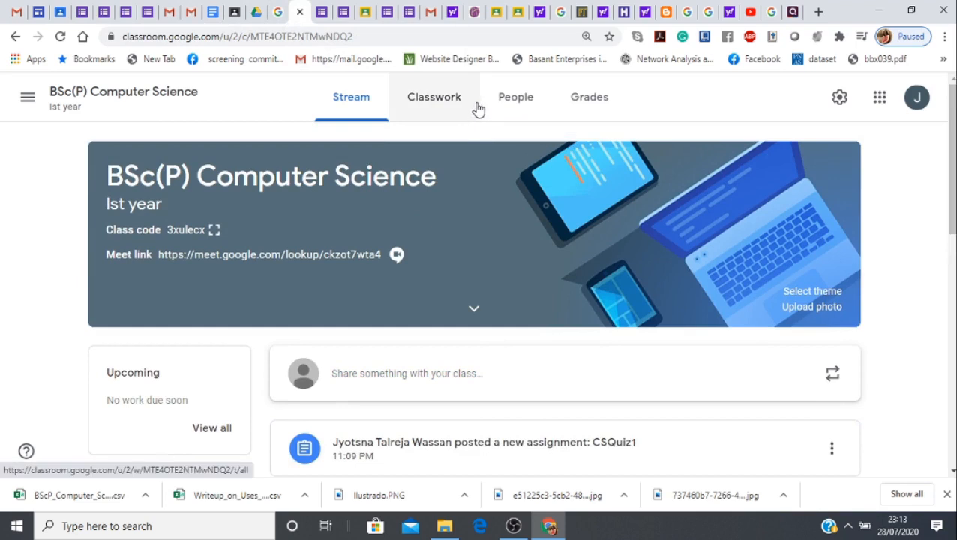
pyautogui.click(506, 102)
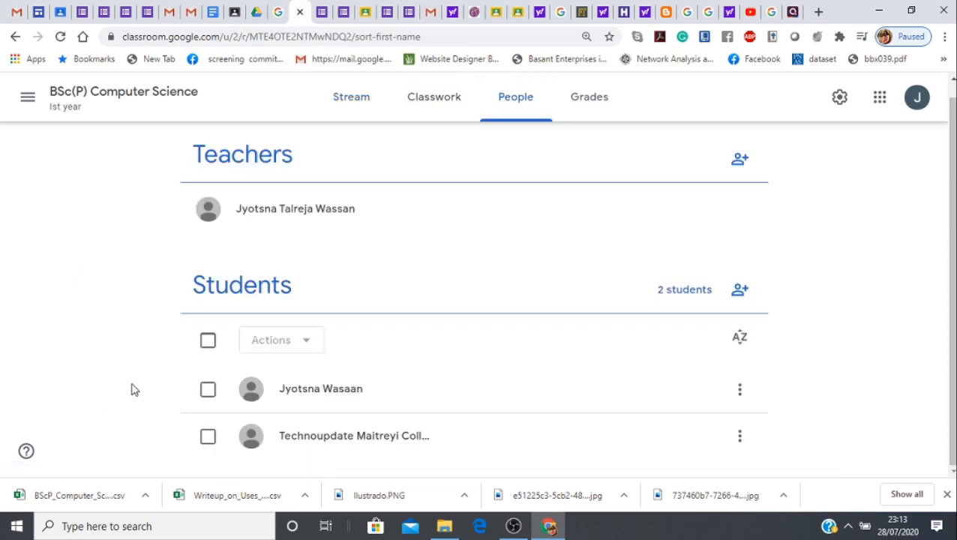
pyautogui.click(422, 96)
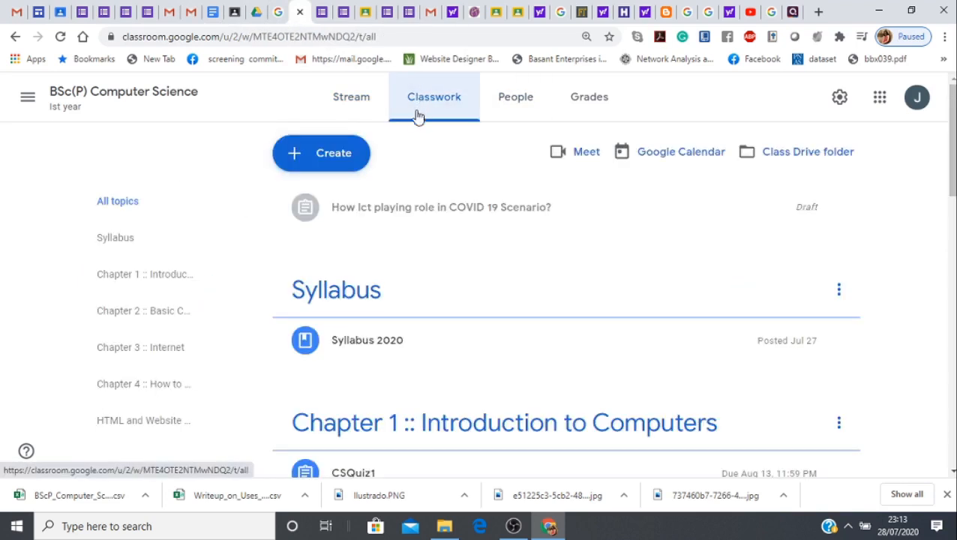
pyautogui.scroll(-1, 382, 413)
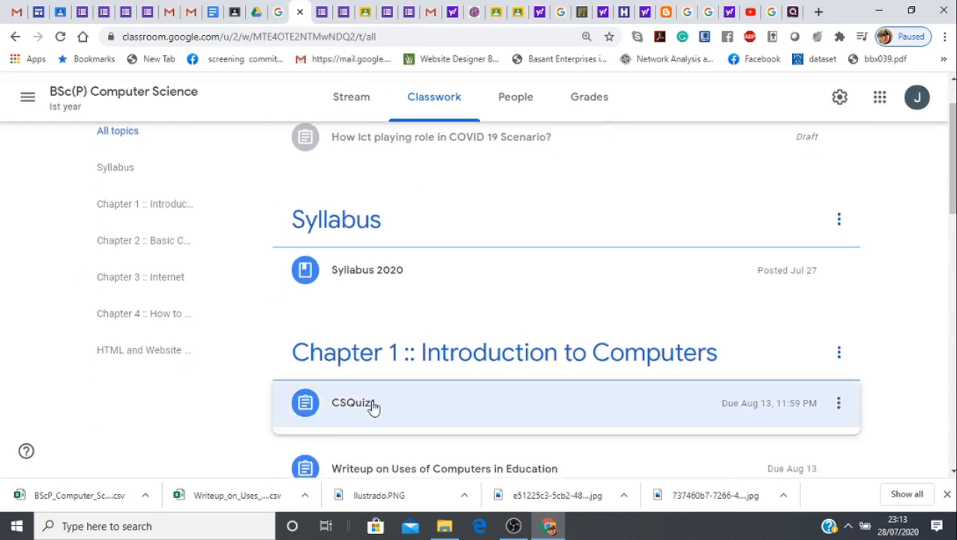
pyautogui.click(372, 406)
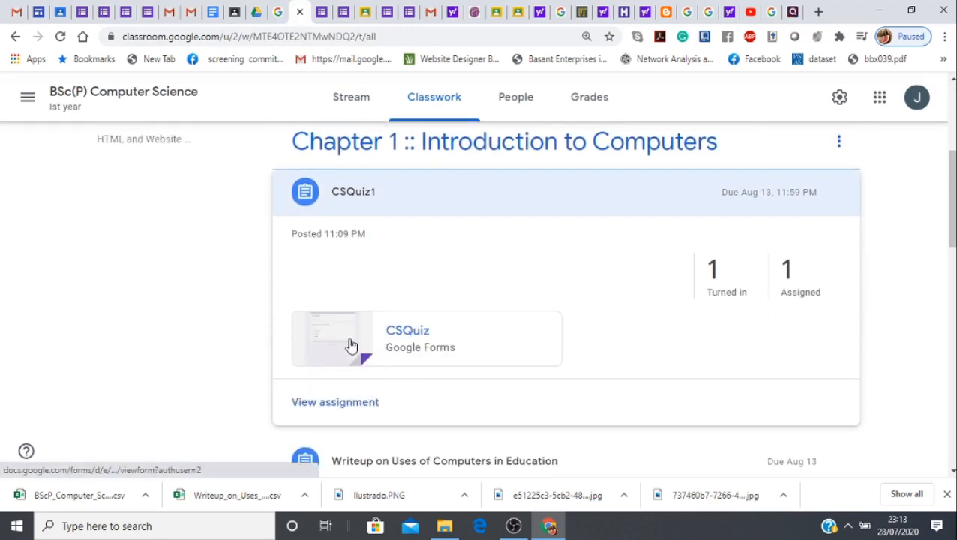
pyautogui.click(342, 405)
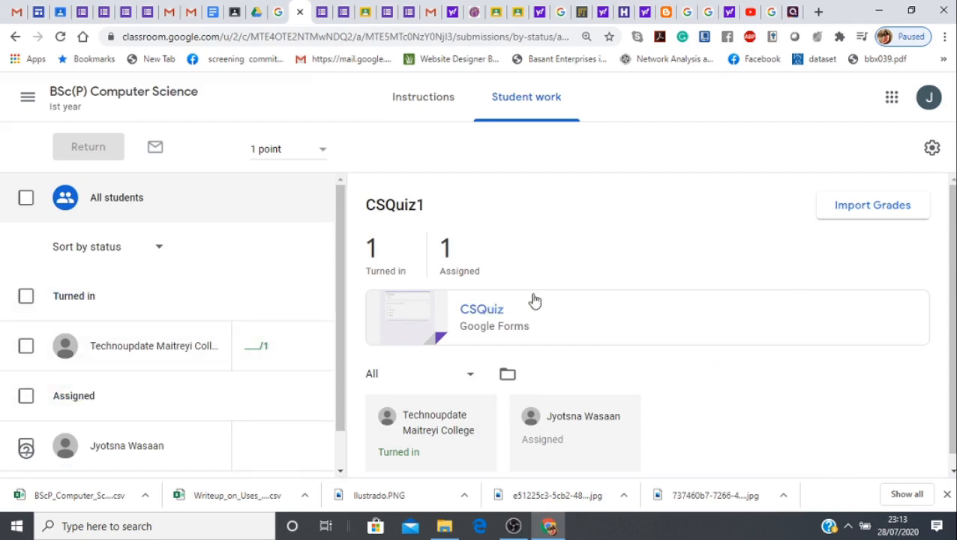
# Import the CSQuiz1 grades from the quiz form into the class, confirming the overwrite of current grades.
pyautogui.scroll(-1, 614, 407)
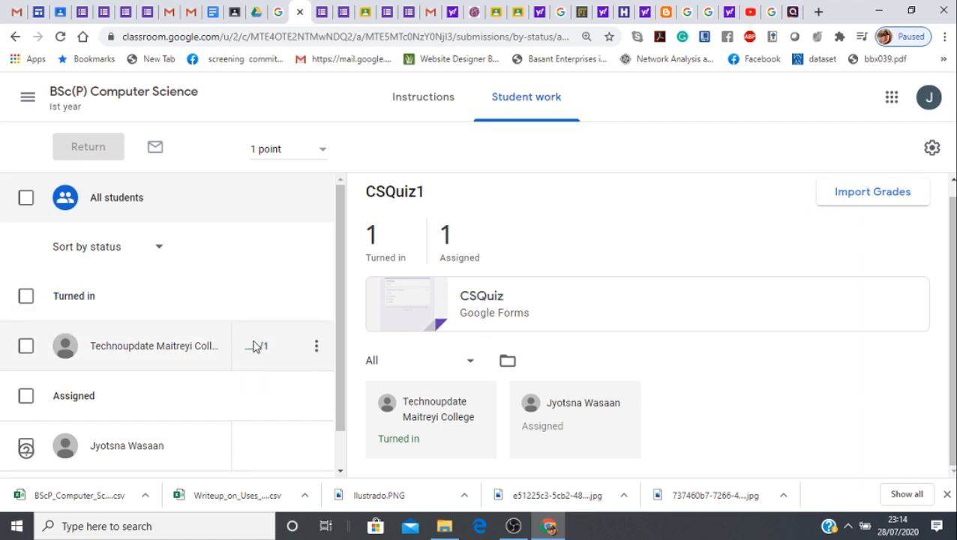
pyautogui.click(868, 194)
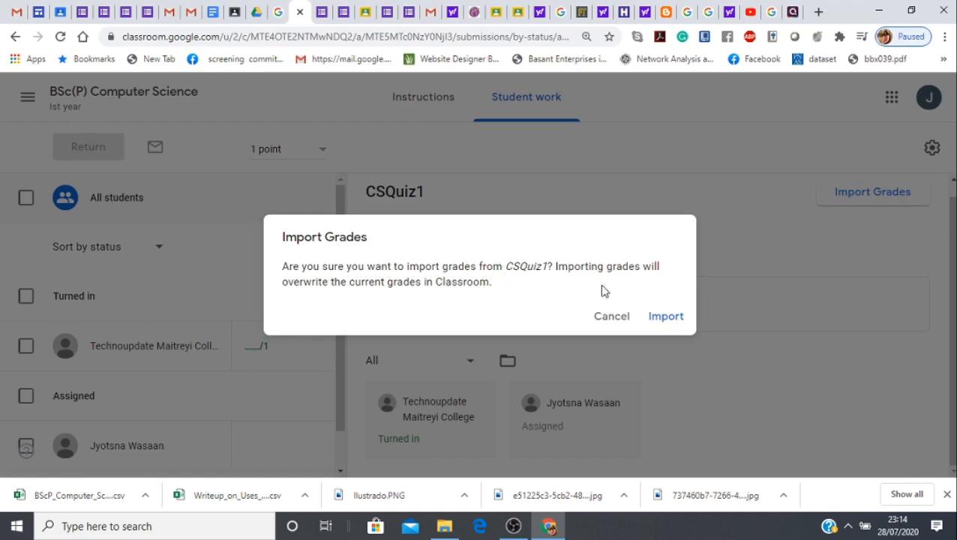
pyautogui.click(666, 317)
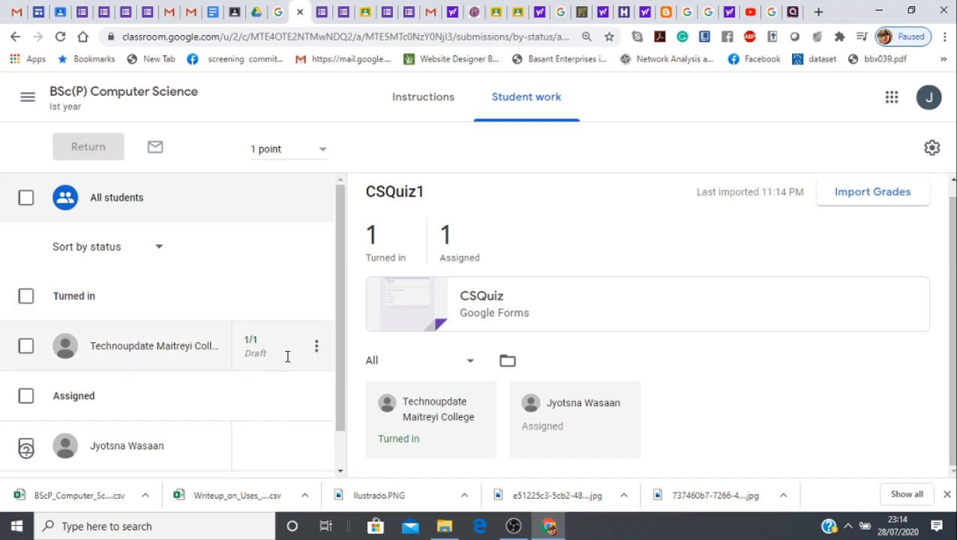
# Return the graded CSQuiz1 work to the student who turned it in, with the private comment "Well Done".
pyautogui.click(25, 347)
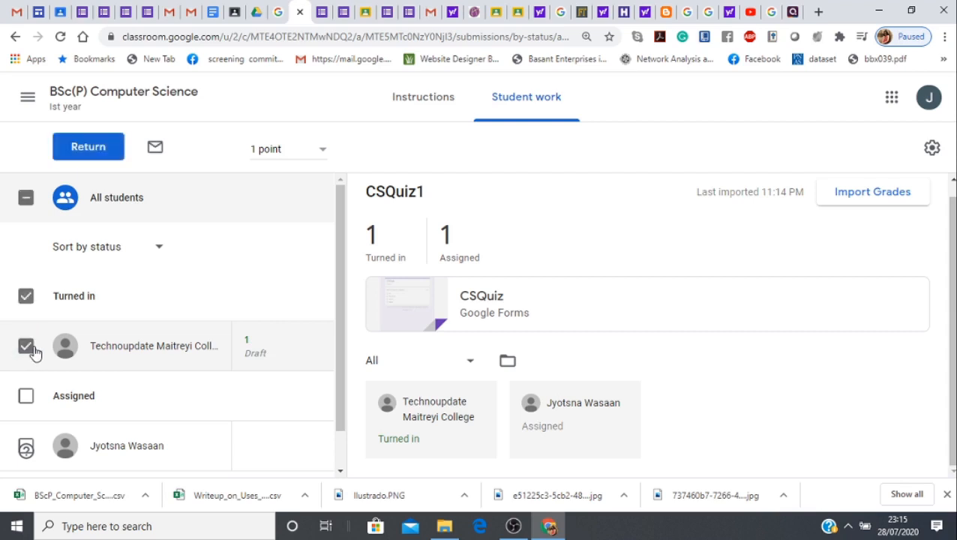
pyautogui.click(88, 147)
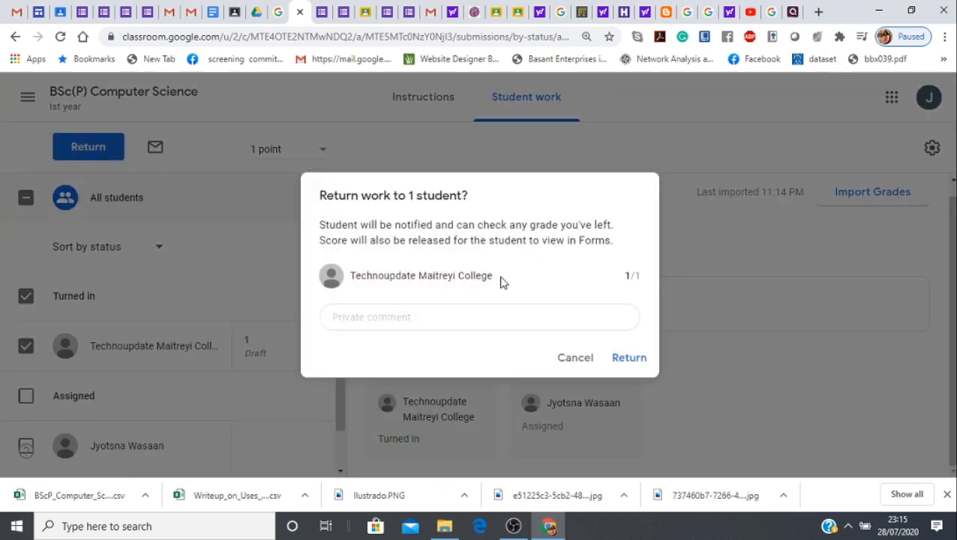
pyautogui.click(460, 319)
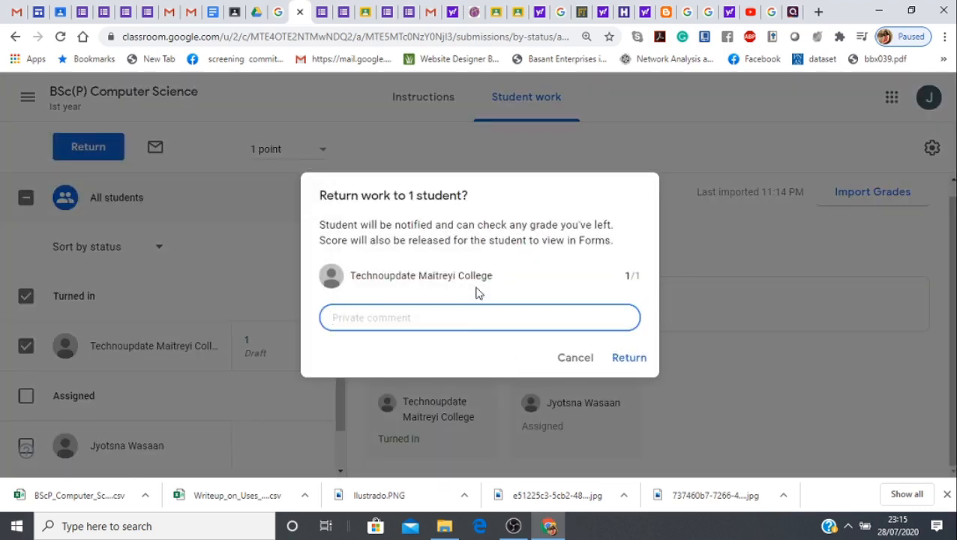
pyautogui.write('Well Done')
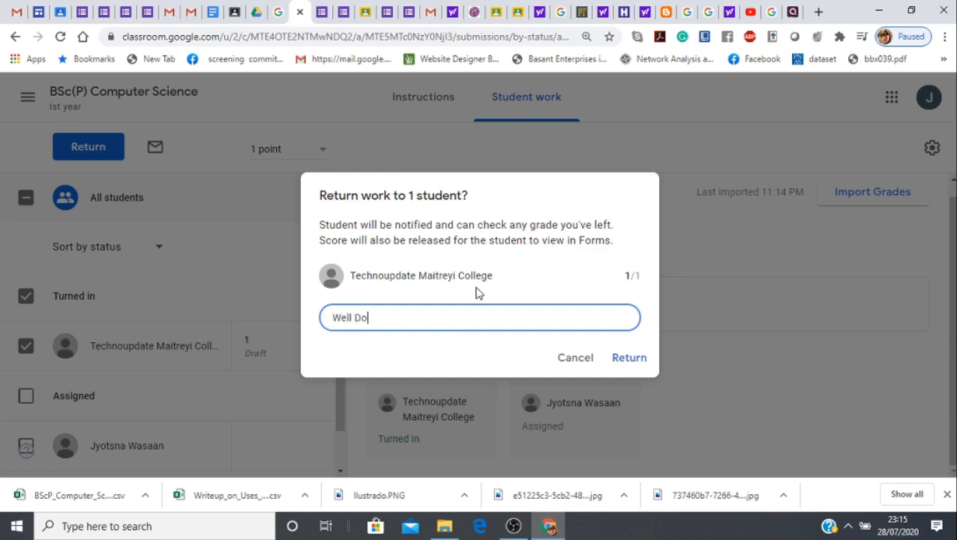
pyautogui.click(634, 360)
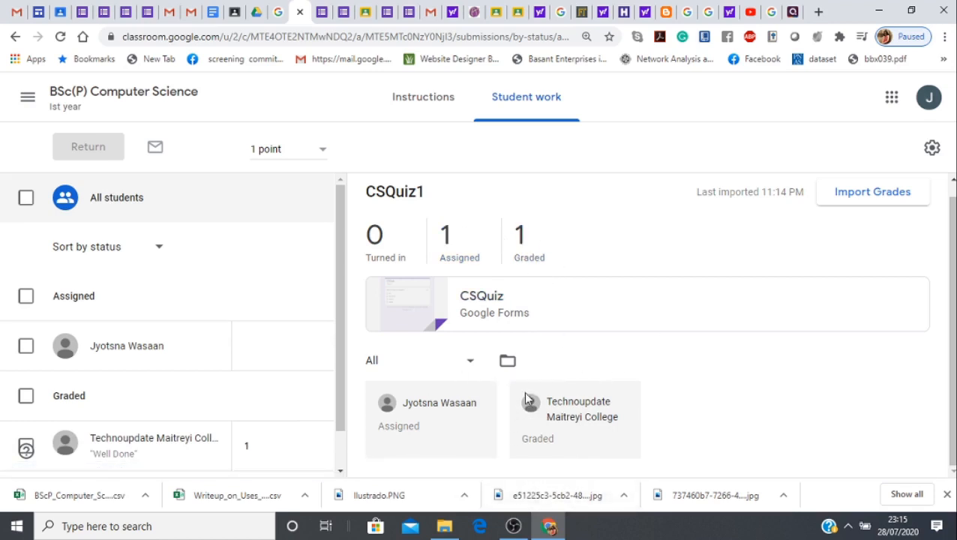
pyautogui.moveTo(511, 531)
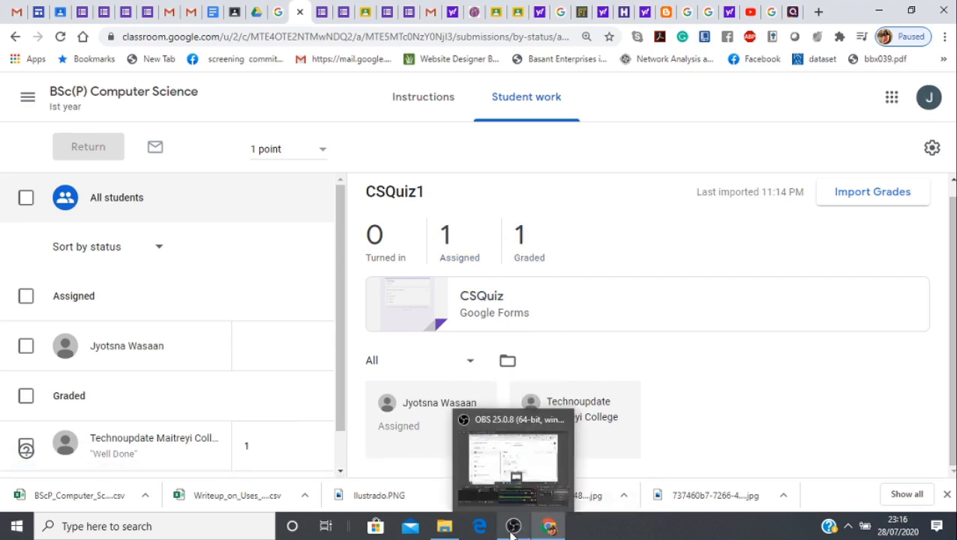
pyautogui.click(510, 531)
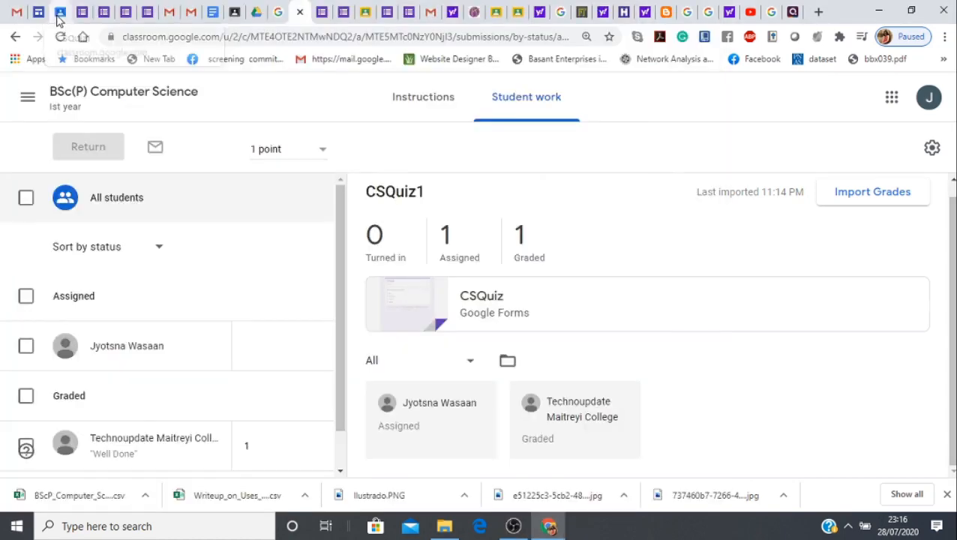
# Switch to the student's CSQuiz1 assignment page and check the returned grade and the teacher's private comment.
pyautogui.click(43, 12)
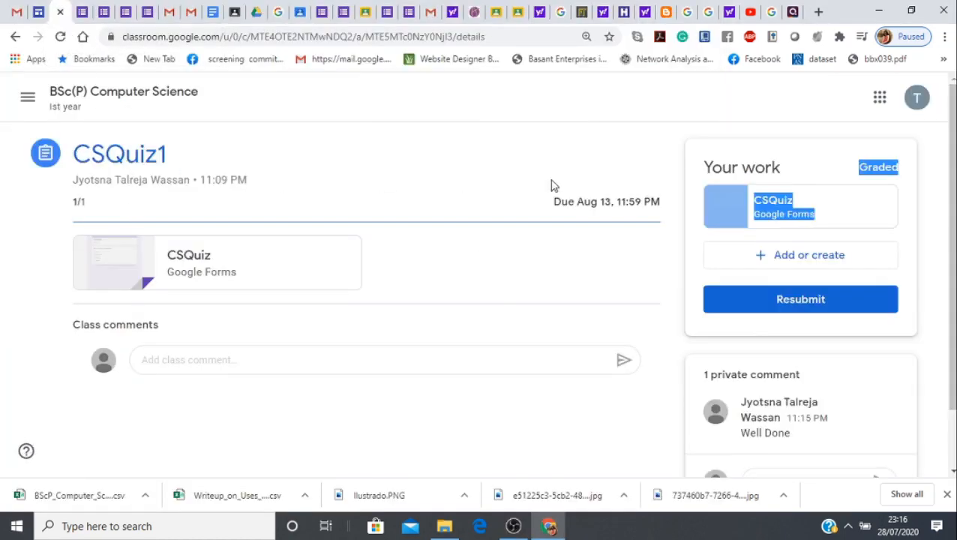
pyautogui.click(513, 159)
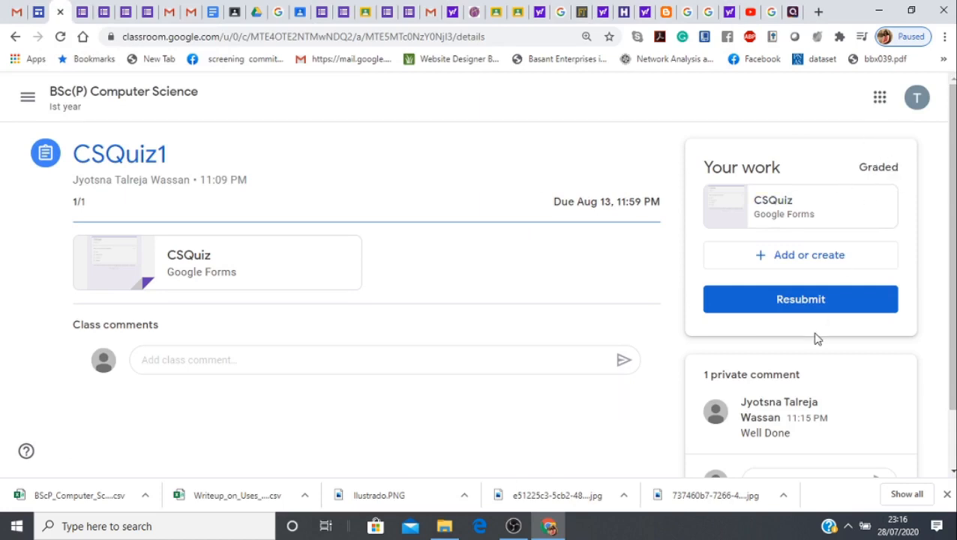
pyautogui.scroll(-2, 814, 338)
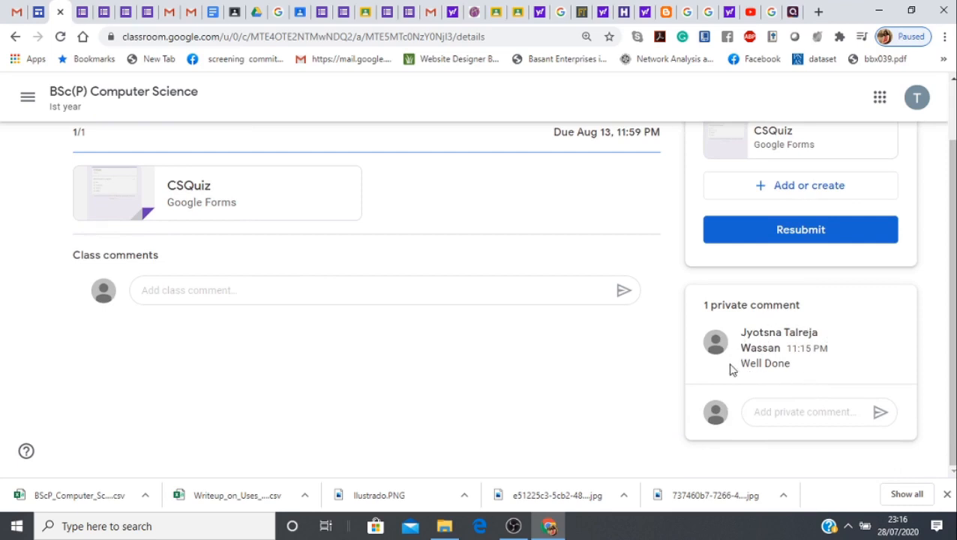
pyautogui.scroll(2, 731, 361)
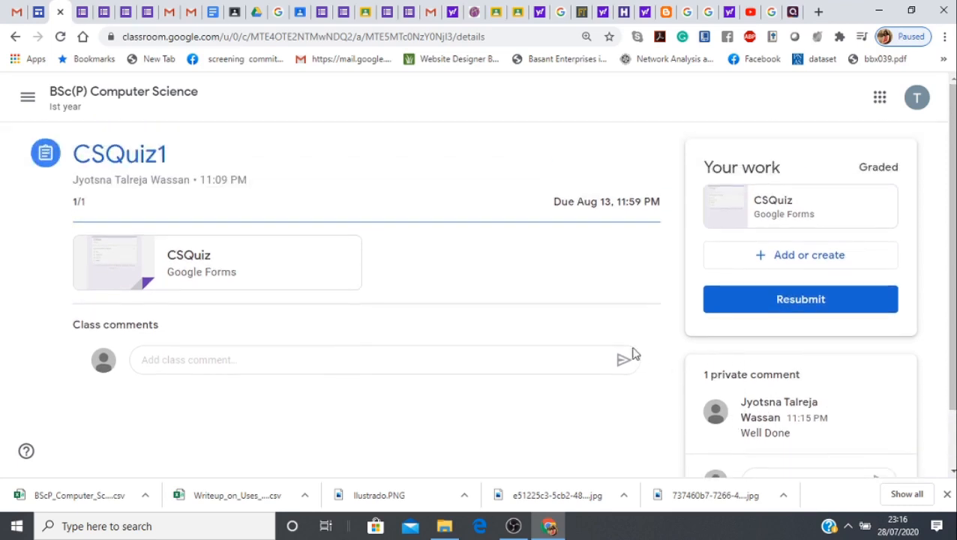